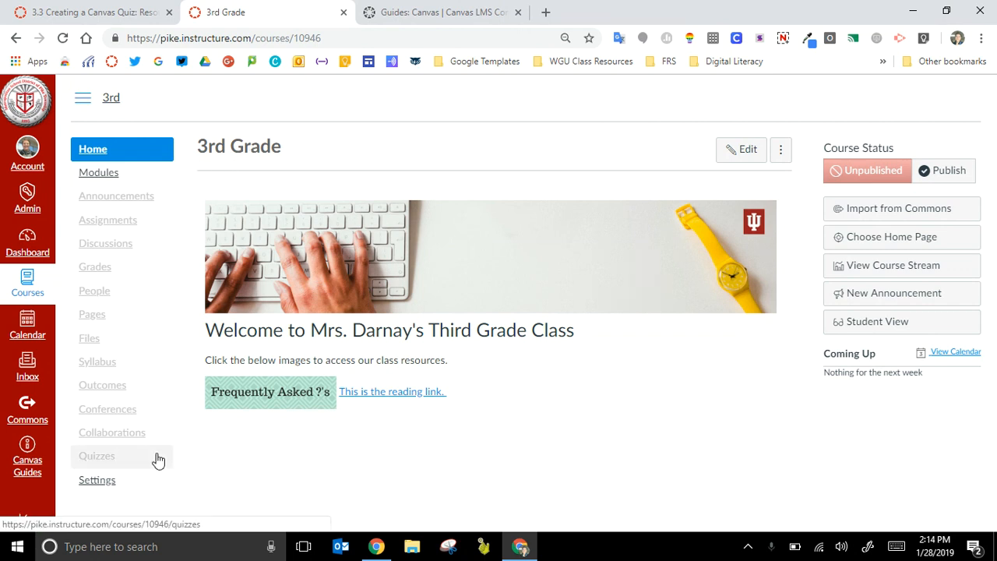
- Enable the Quizzes.Next feature option in the 3rd Grade course settings
{"action": "left_click", "coordinate": [103, 482]}
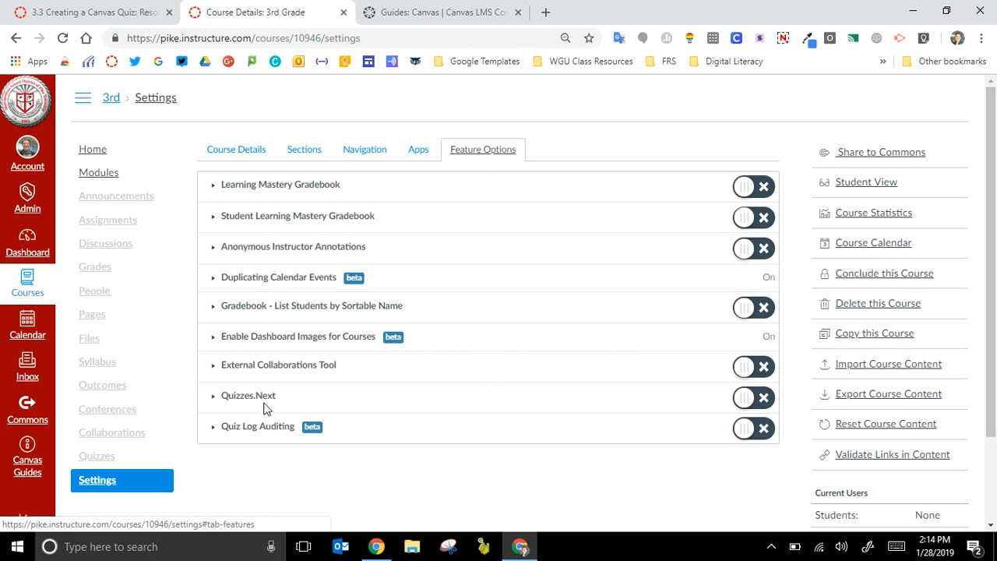
{"action": "left_click", "coordinate": [743, 404]}
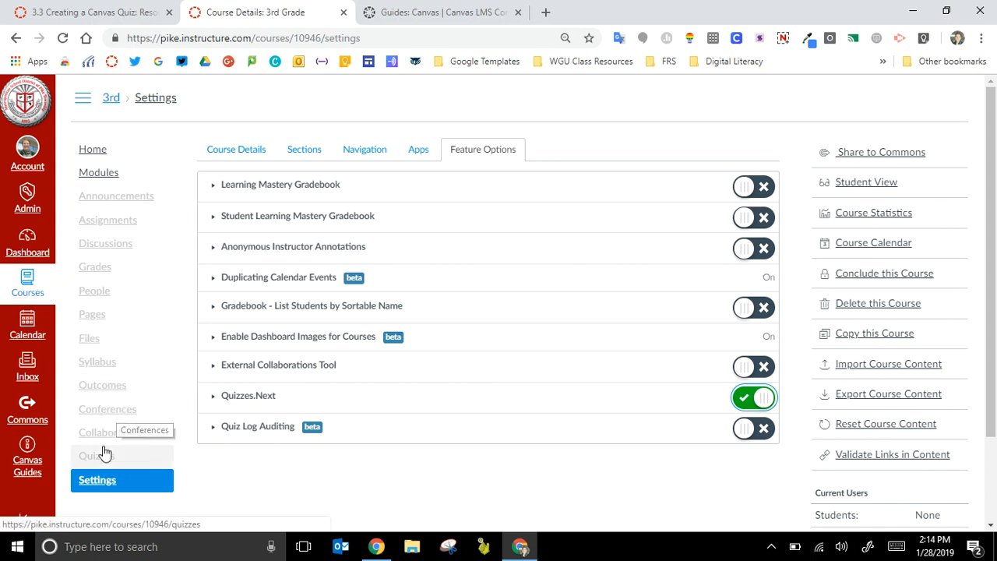
- Start a new quiz/test from the course's assignments and name it "Sample Quiz"
{"action": "left_click", "coordinate": [109, 222]}
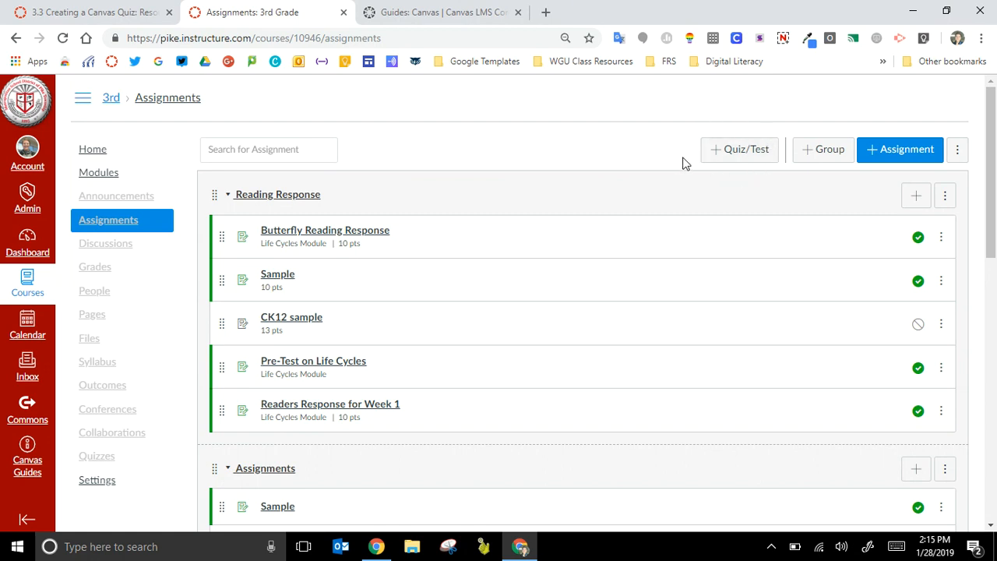
{"action": "left_click", "coordinate": [750, 149]}
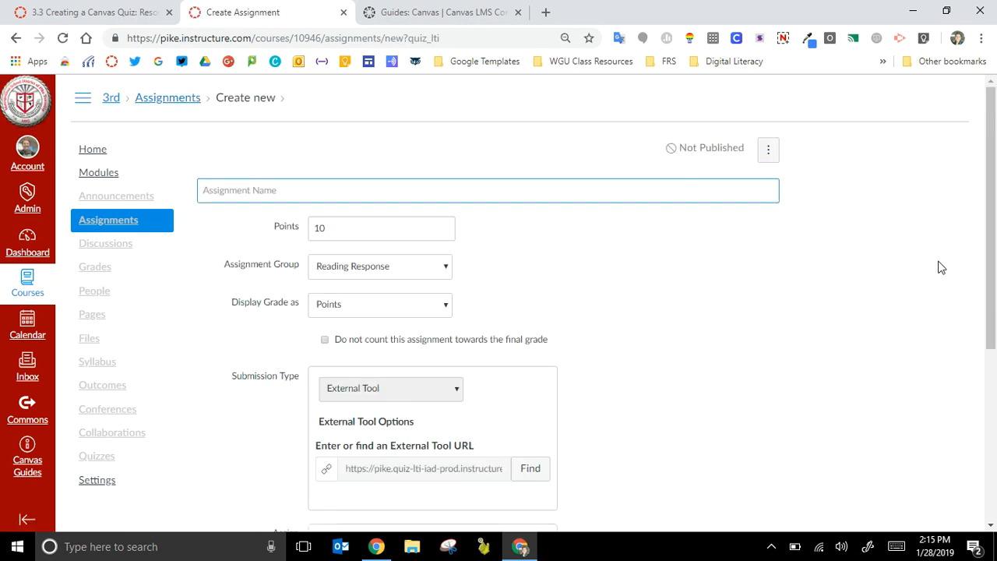
{"action": "mouse_move", "coordinate": [991, 253]}
{"action": "left_mouse_down"}
{"action": "mouse_move", "coordinate": [992, 390]}
{"action": "mouse_move", "coordinate": [993, 257]}
{"action": "left_mouse_up"}
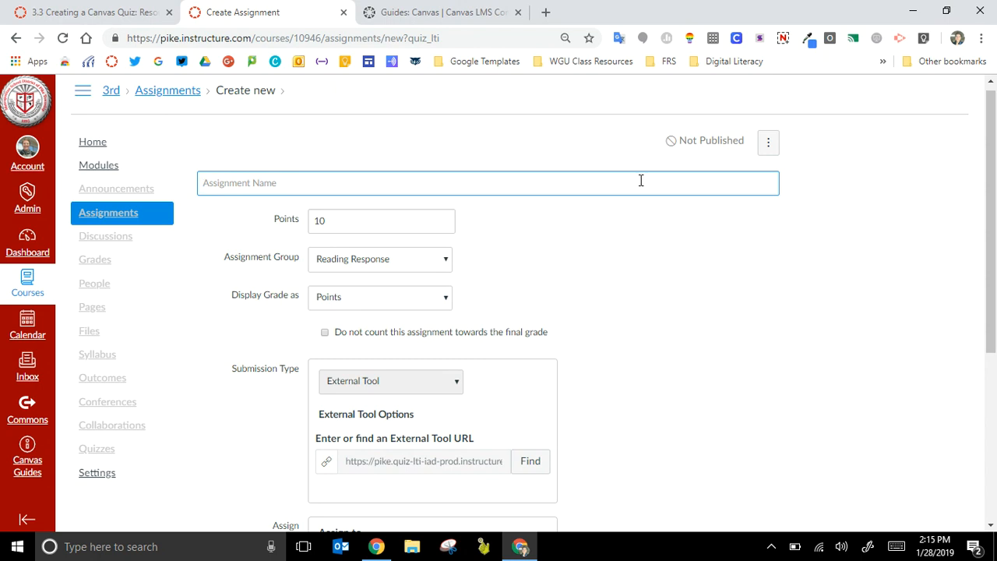
{"action": "type", "text": "Sample "}
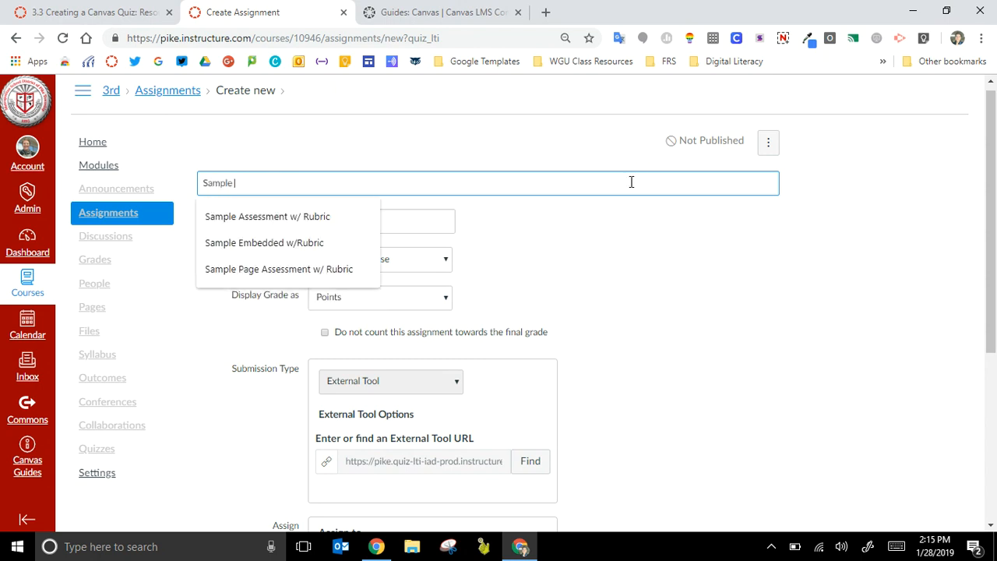
{"action": "type", "text": "Quiz"}
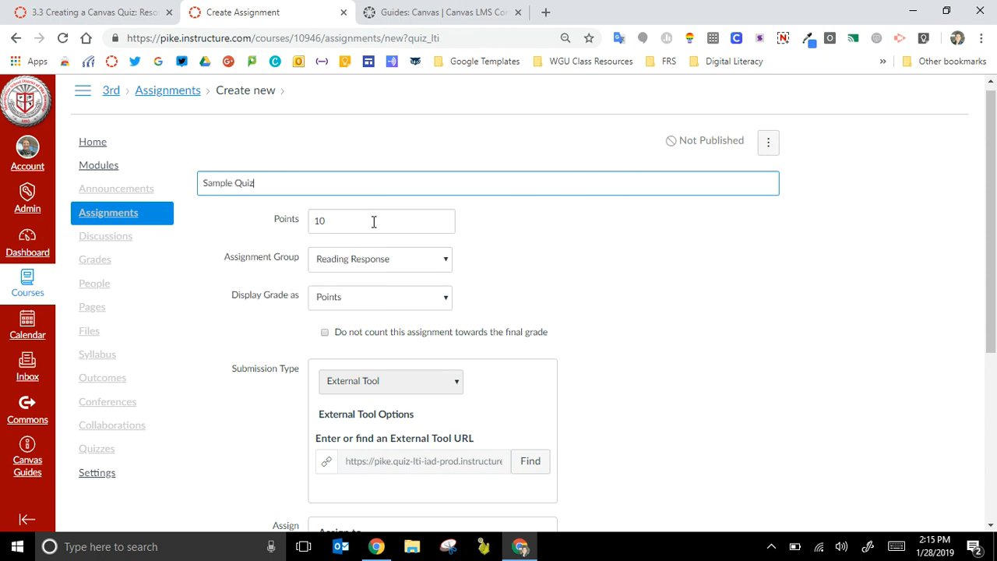
- Set the quiz to 100 points in the Assignments group with the grade displayed as Points, and save it
{"action": "left_click", "coordinate": [375, 221]}
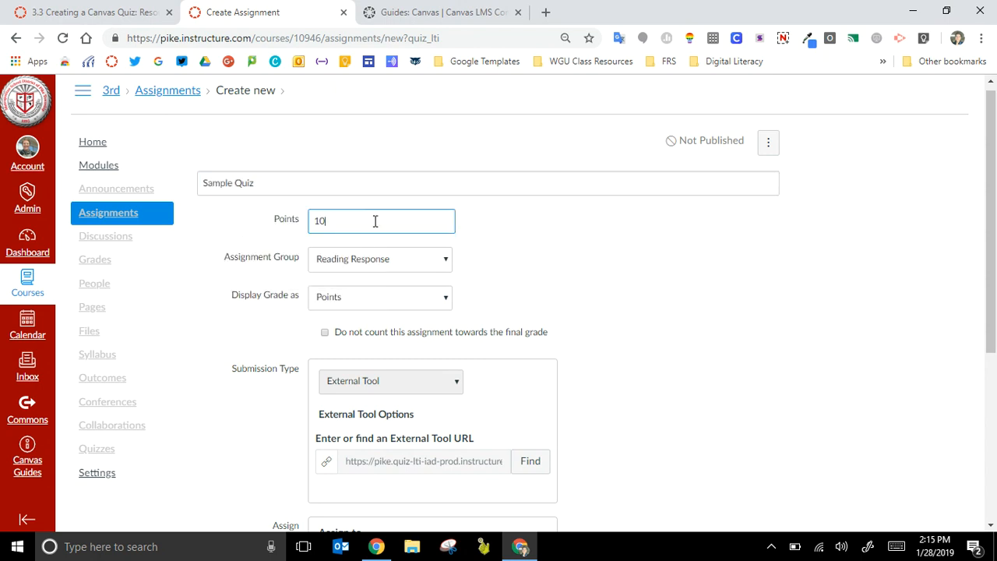
{"action": "left_click", "coordinate": [375, 260]}
{"action": "left_click", "coordinate": [376, 315]}
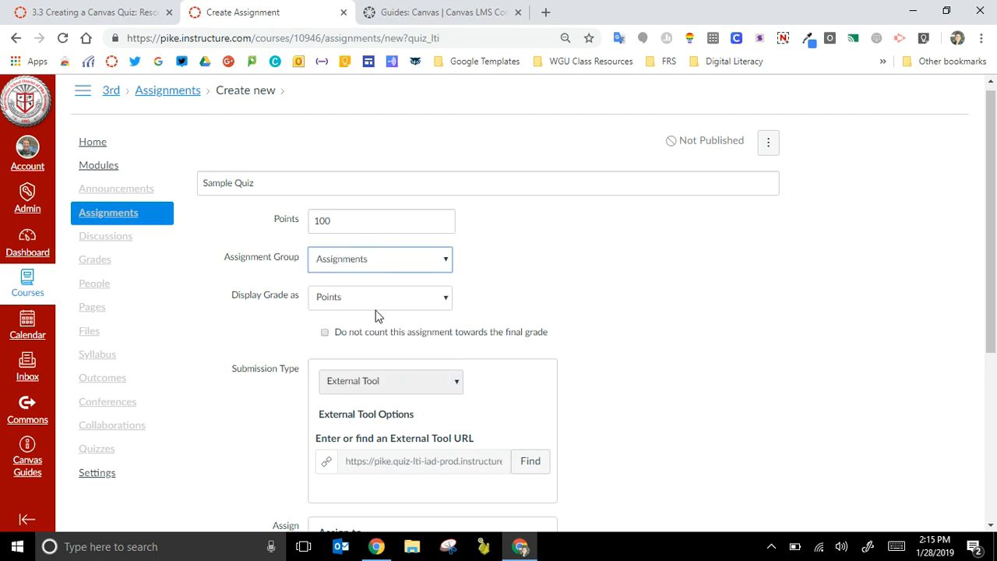
{"action": "left_click", "coordinate": [380, 306]}
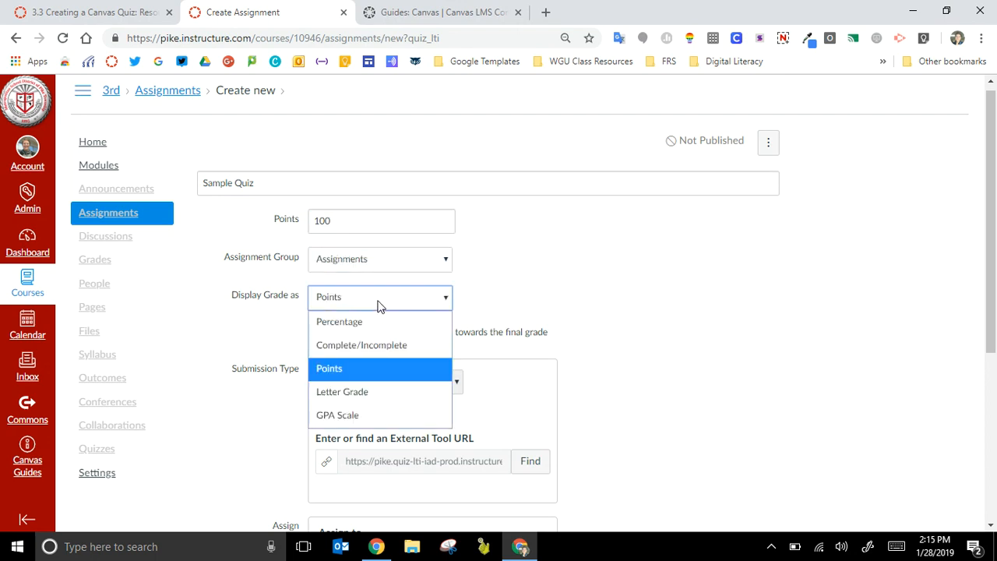
{"action": "left_click", "coordinate": [366, 369]}
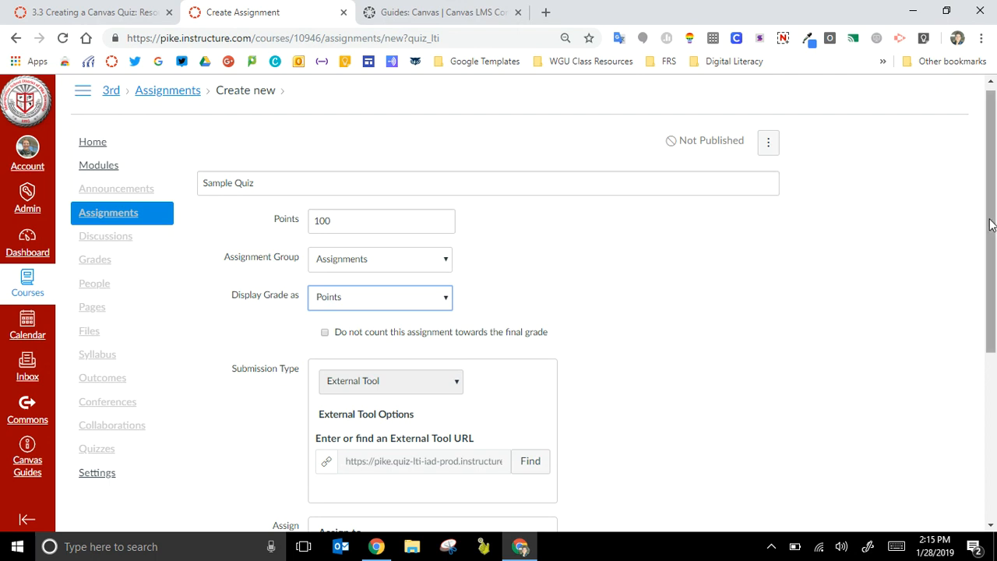
{"action": "scroll", "coordinate": [992, 264], "scroll_direction": "down", "scroll_amount": 3}
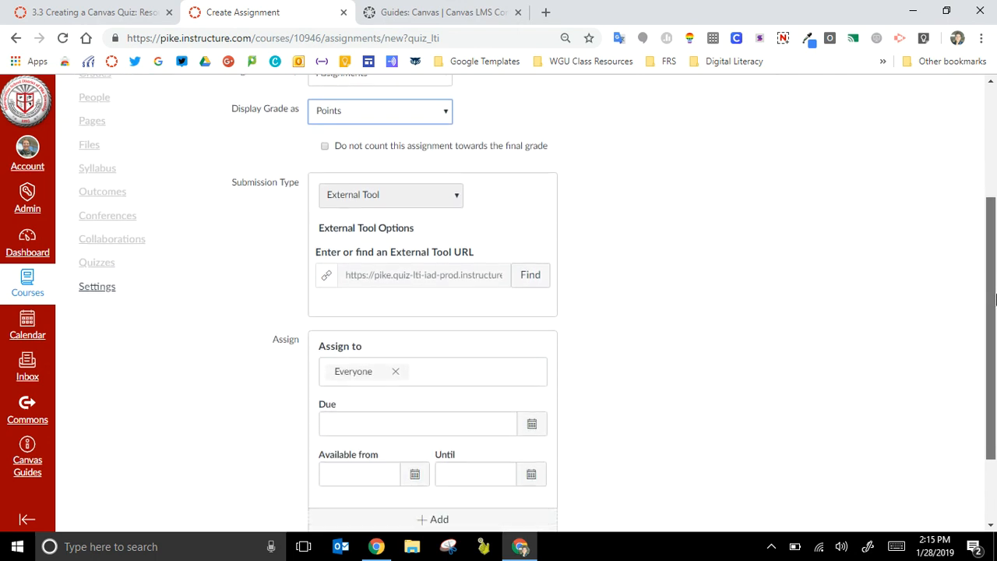
{"action": "scroll", "coordinate": [992, 300], "scroll_direction": "down", "scroll_amount": 2}
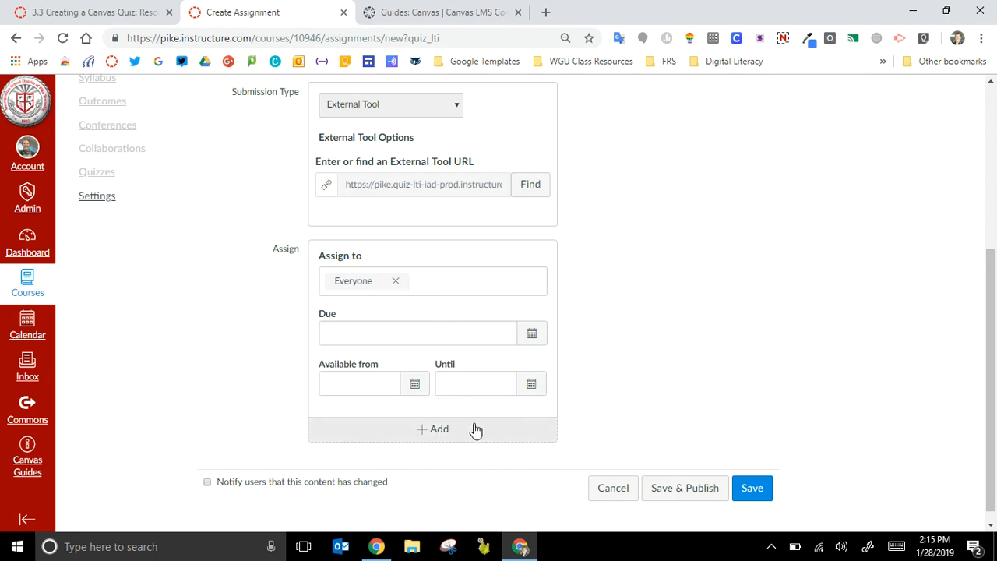
{"action": "left_click", "coordinate": [745, 498]}
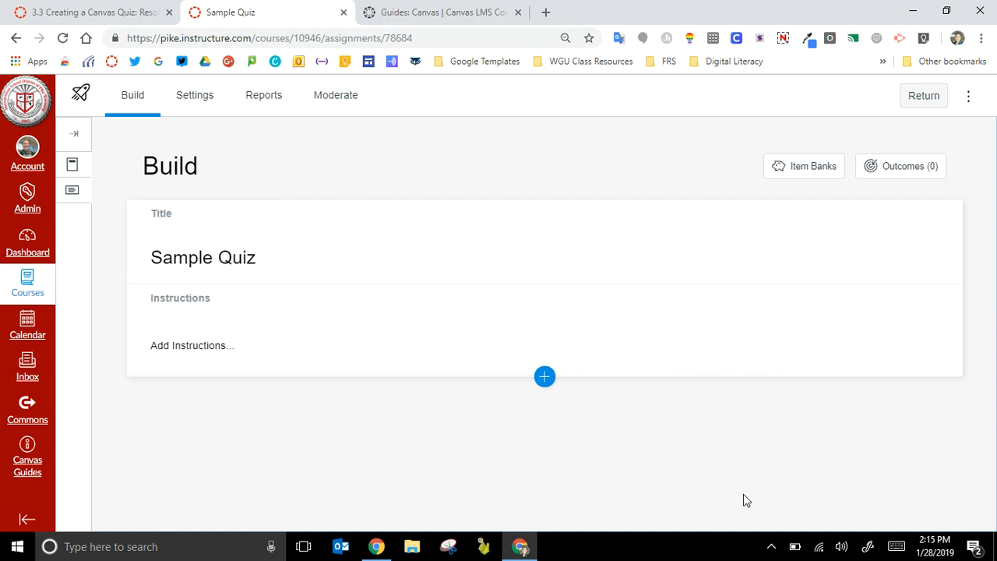
- Change the quiz title to "Sample Quiz - Week 1"
{"action": "left_click", "coordinate": [260, 260]}
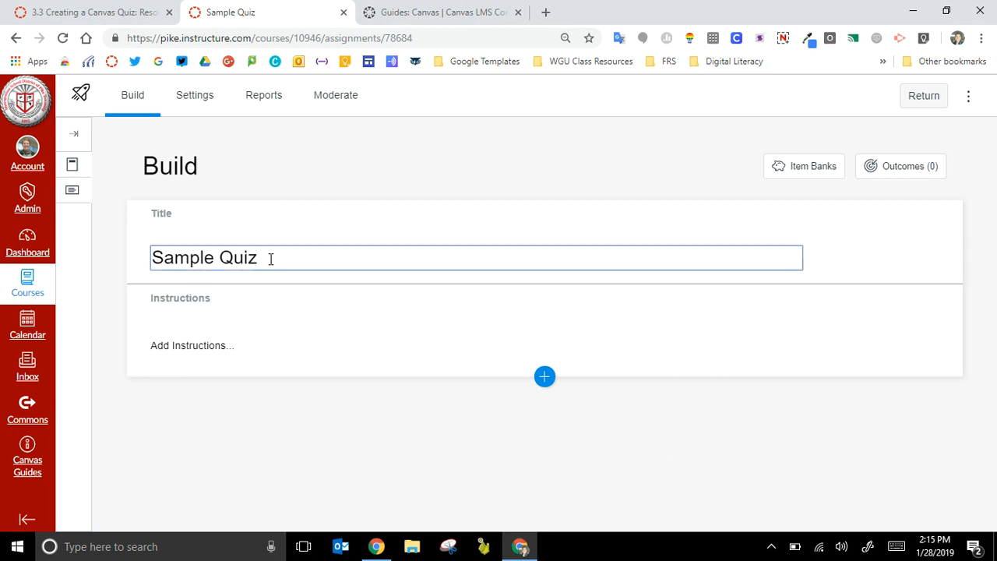
{"action": "type", "text": "- Week 1"}
{"action": "left_click", "coordinate": [256, 299]}
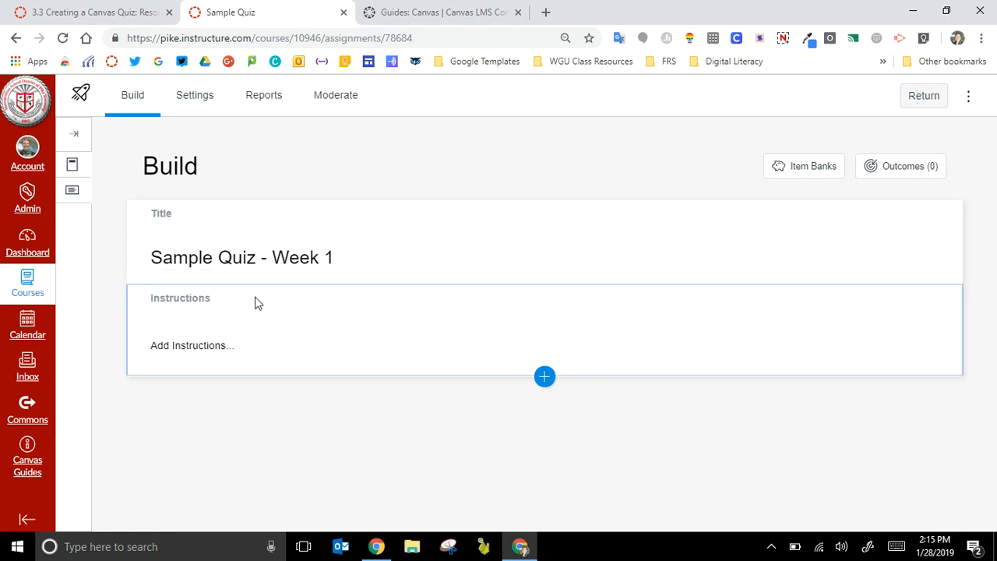
- Add the quiz instructions "Please try your best and stay focused!" and save them
{"action": "left_click", "coordinate": [242, 351]}
{"action": "type", "text": "Pelase"}
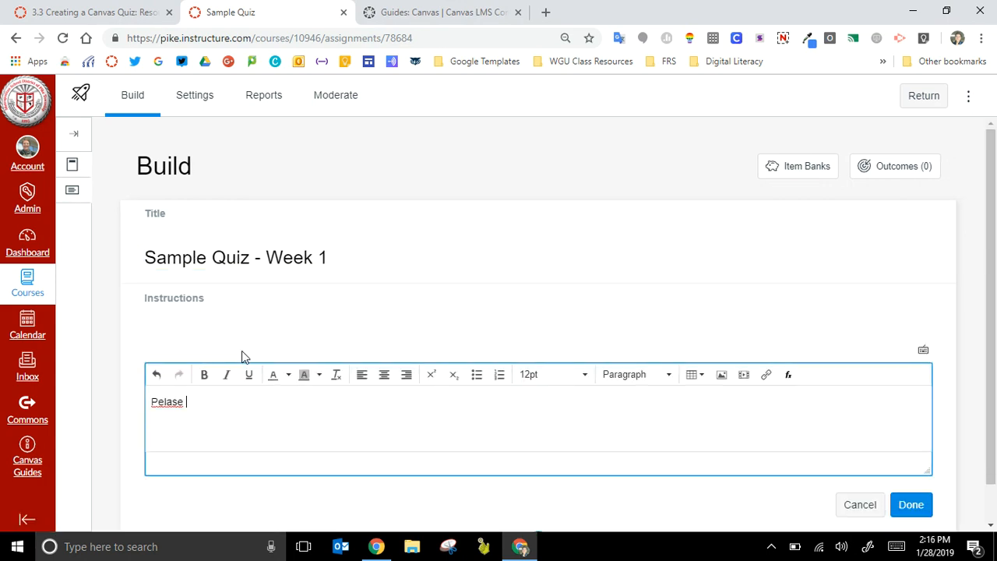
{"action": "key", "text": "BackSpace"}
{"action": "key", "text": "BackSpace"}
{"action": "key", "text": "BackSpace"}
{"action": "key", "text": "BackSpace"}
{"action": "key", "text": "BackSpace"}
{"action": "type", "text": "lease try your best and "}
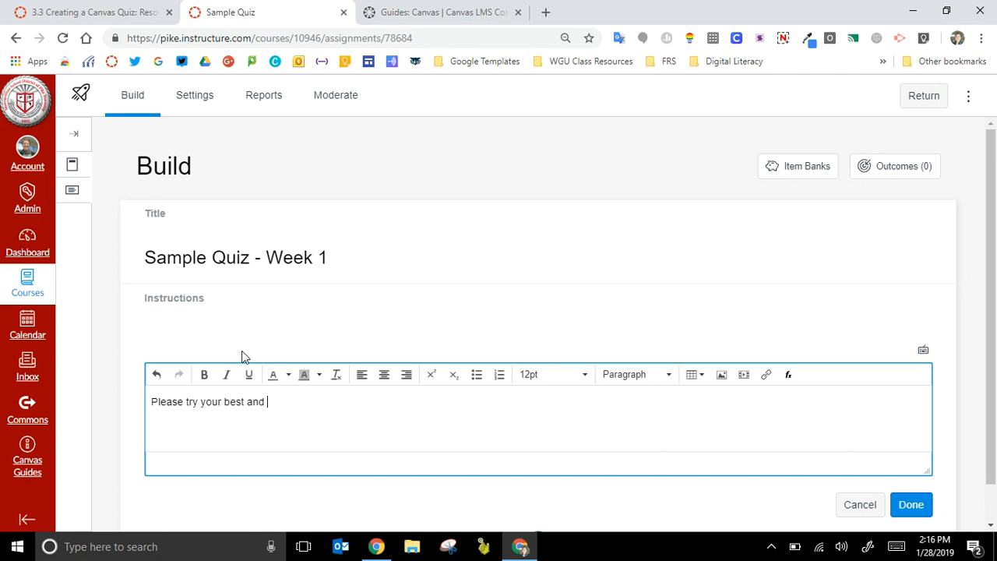
{"action": "type", "text": "stay focused!"}
{"action": "left_click", "coordinate": [911, 506]}
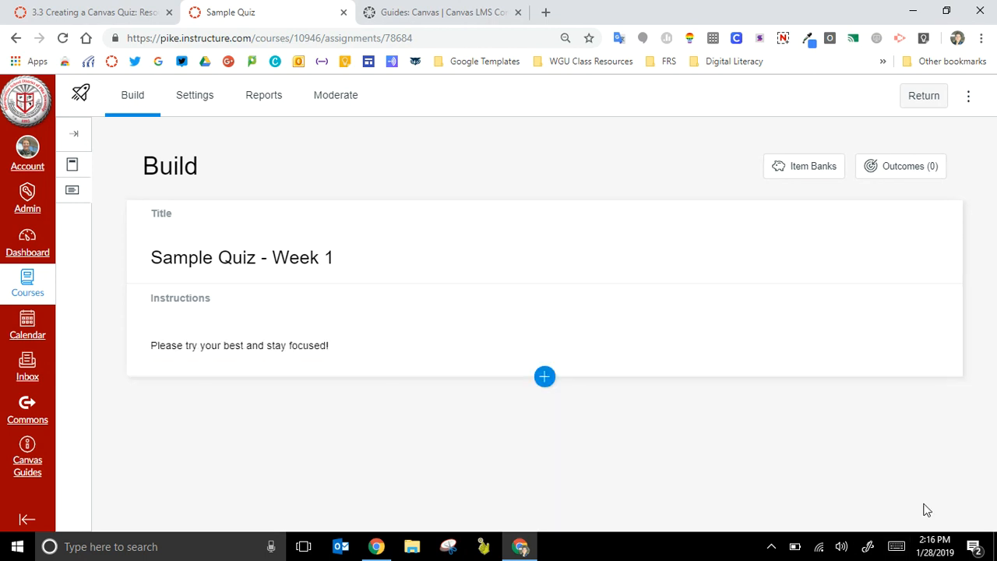
- Insert a Categorization question with the question stem "Please sort the words correctly"
{"action": "left_click", "coordinate": [545, 378]}
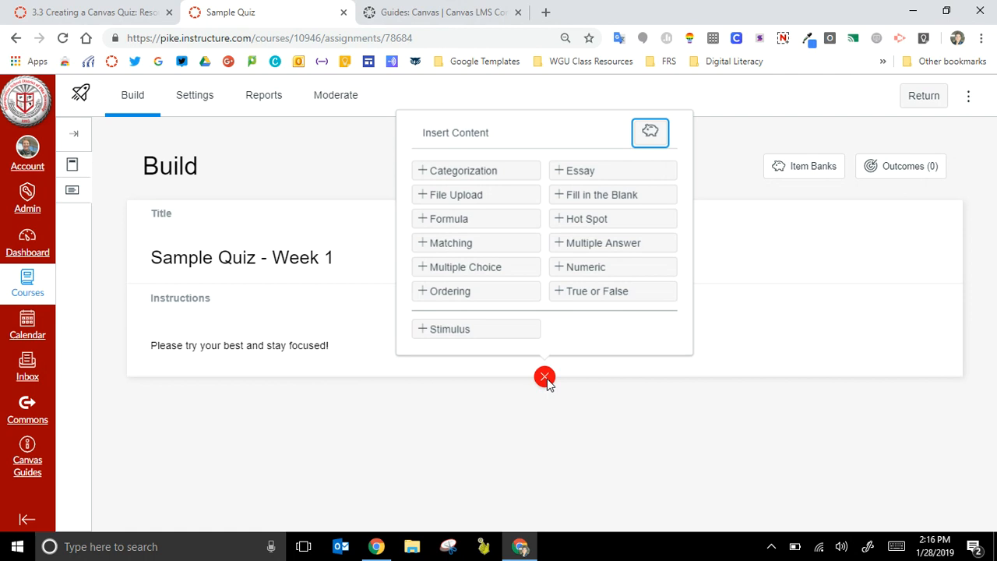
{"action": "left_click", "coordinate": [520, 178]}
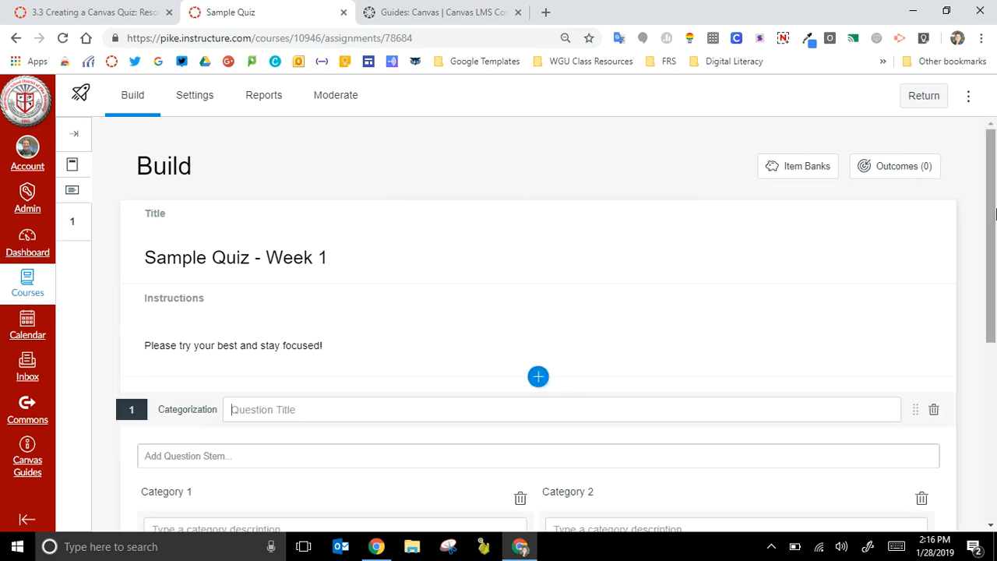
{"action": "scroll", "coordinate": [995, 214], "scroll_direction": "down", "scroll_amount": 3}
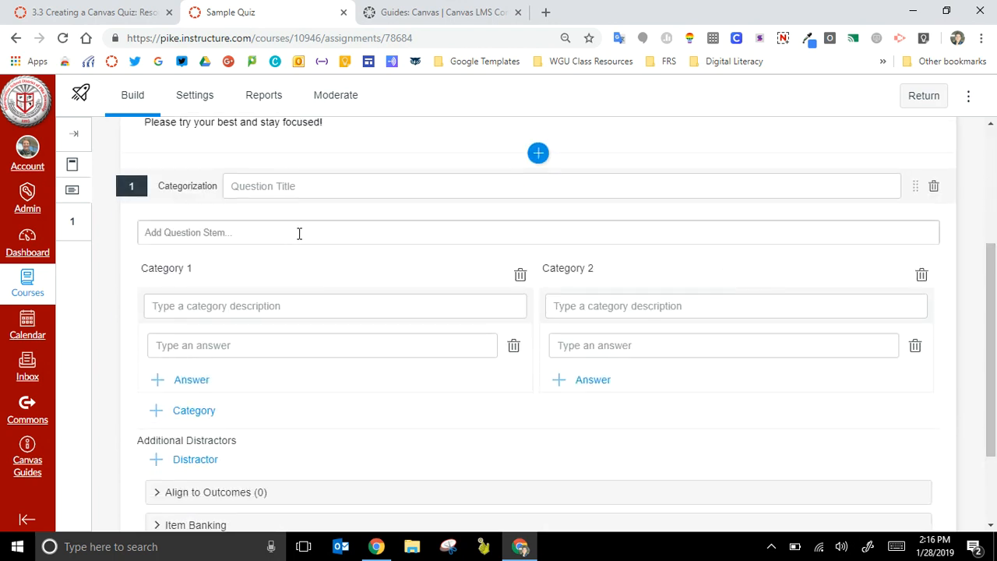
{"action": "left_click", "coordinate": [299, 233]}
{"action": "type", "text": "Please "}
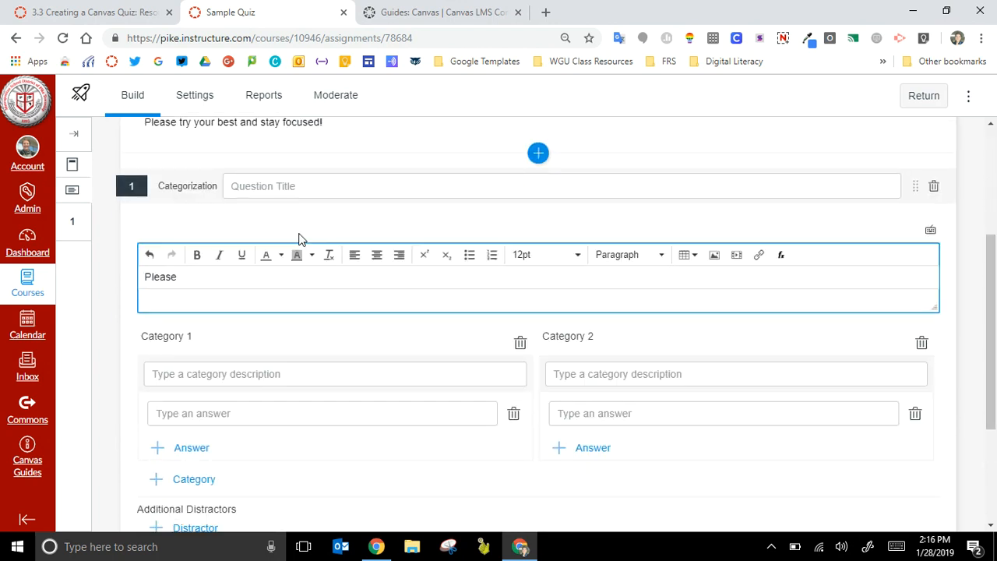
{"action": "type", "text": "sort the words correctly"}
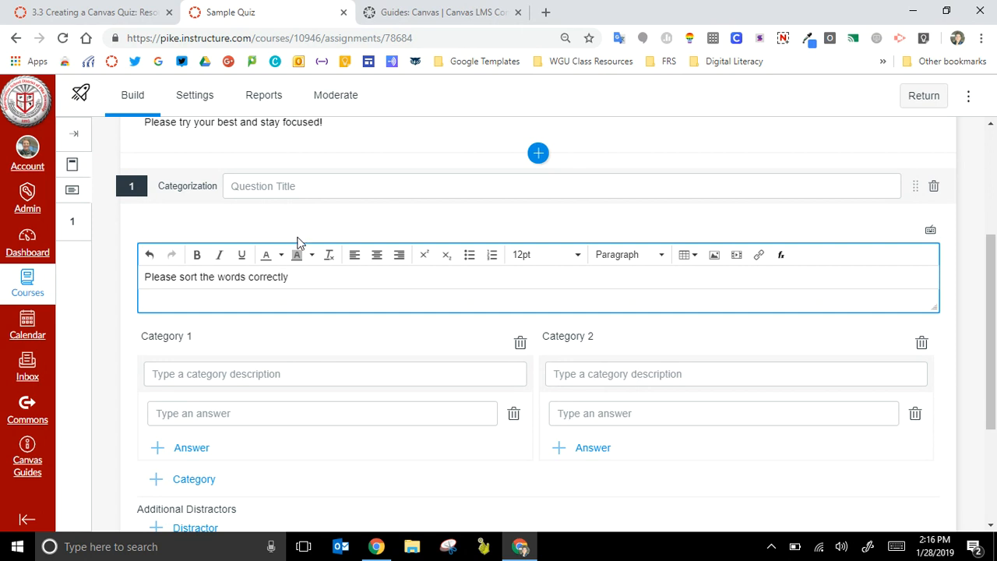
- Describe Category 1 as "Nouns" and Category 2 as "Verbs"
{"action": "left_click", "coordinate": [271, 379]}
{"action": "type", "text": "Nou"}
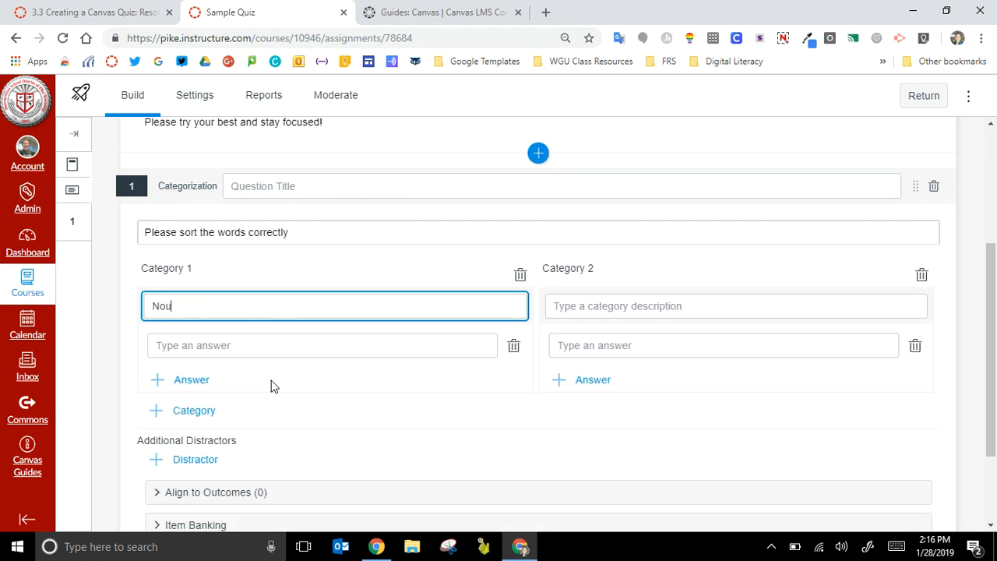
{"action": "type", "text": "nds"}
{"action": "key", "text": "BackSpace"}
{"action": "key", "text": "BackSpace"}
{"action": "key", "text": "BackSpace"}
{"action": "type", "text": "n"}
{"action": "left_click", "coordinate": [675, 311]}
{"action": "type", "text": "V"}
{"action": "key", "text": "BackSpace"}
{"action": "type", "text": "Verbs"}
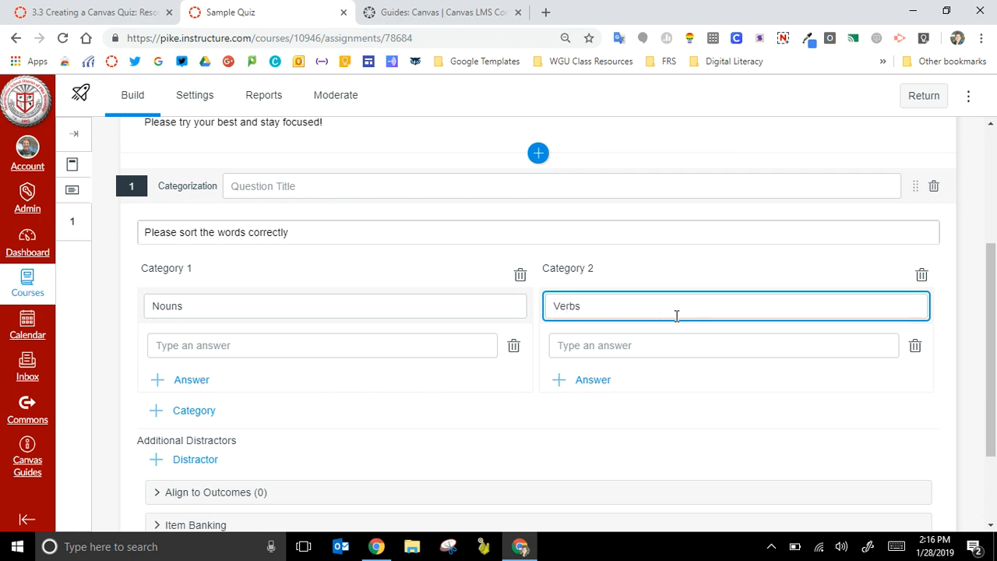
- Add the answers "Chair" and "Dog" under Nouns, and "Jump" and "Run" under Verbs
{"action": "left_click", "coordinate": [451, 348]}
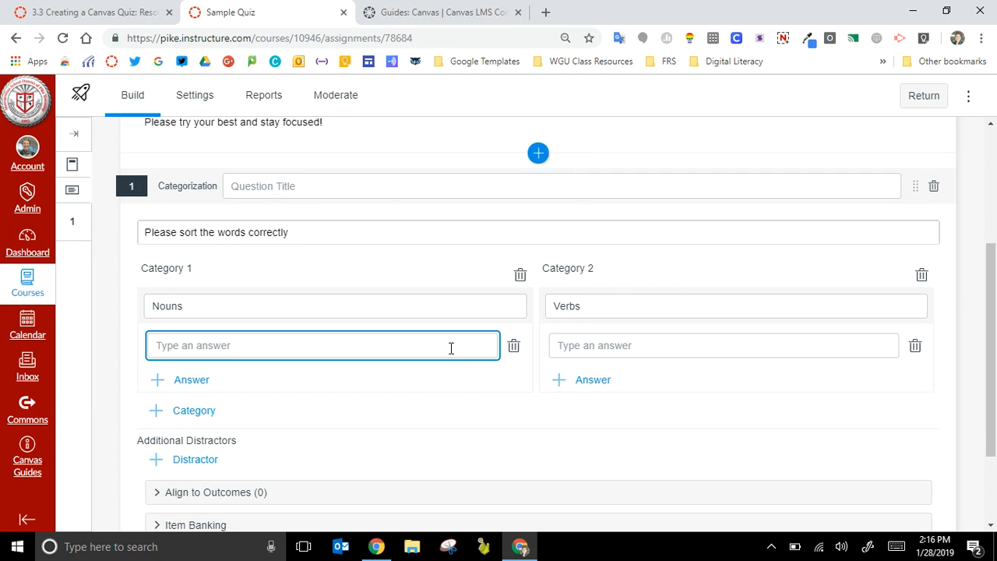
{"action": "type", "text": "Chair"}
{"action": "left_click", "coordinate": [199, 385]}
{"action": "type", "text": "Dog"}
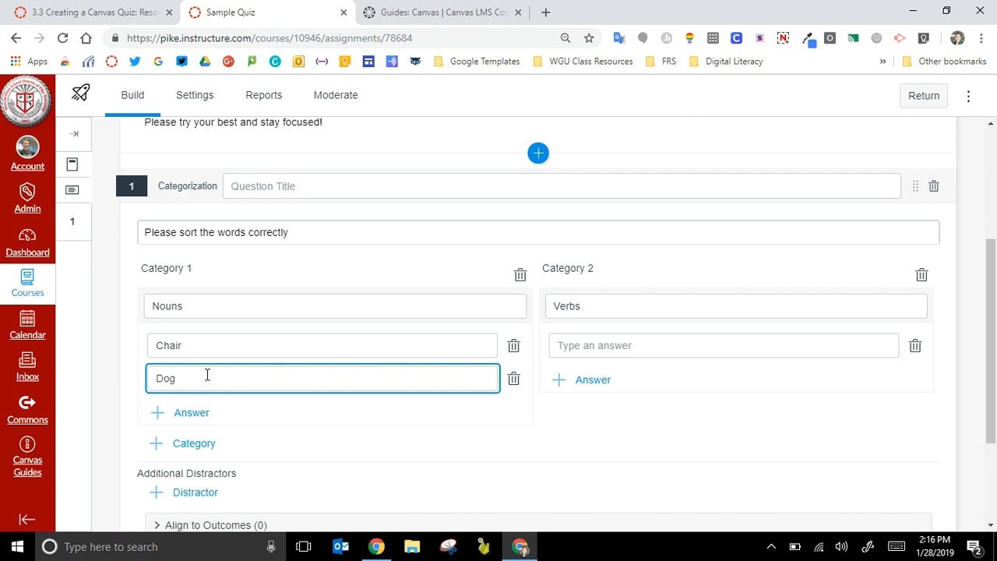
{"action": "left_click", "coordinate": [633, 347]}
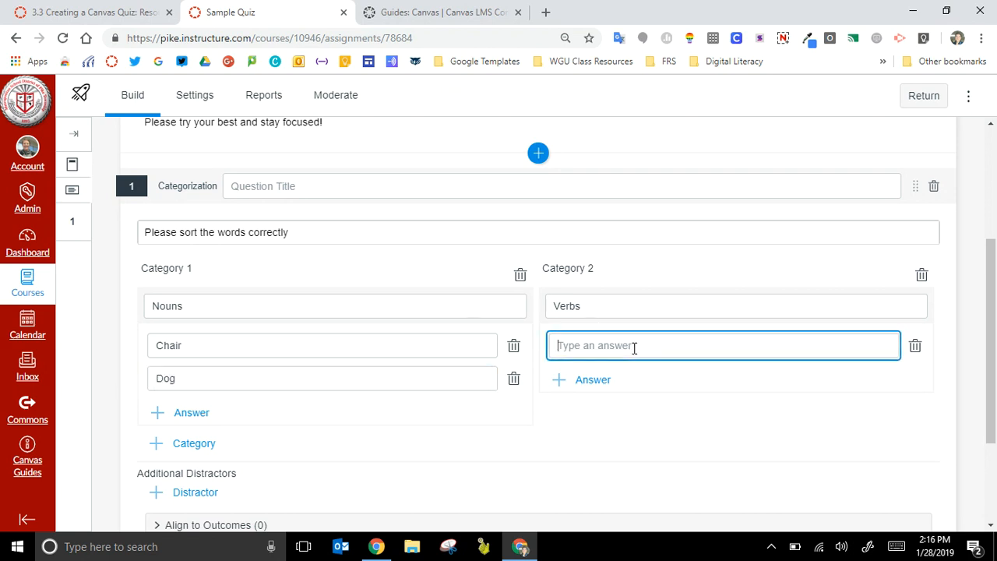
{"action": "type", "text": "Jump"}
{"action": "left_click", "coordinate": [590, 379]}
{"action": "type", "text": "Run"}
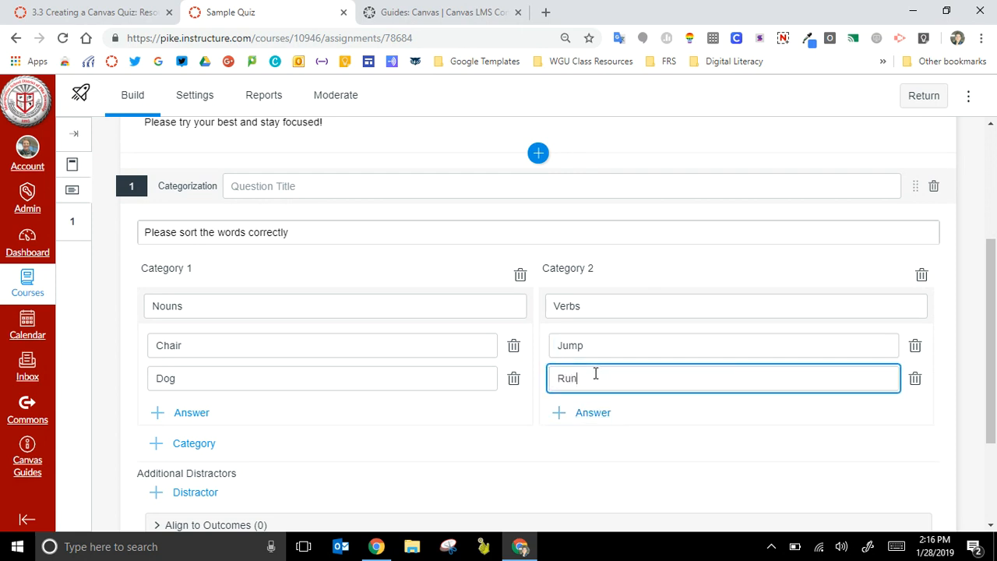
- Set the categorization question's value to 4 points
{"action": "left_click_drag", "start_coordinate": [991, 328], "coordinate": [991, 406]}
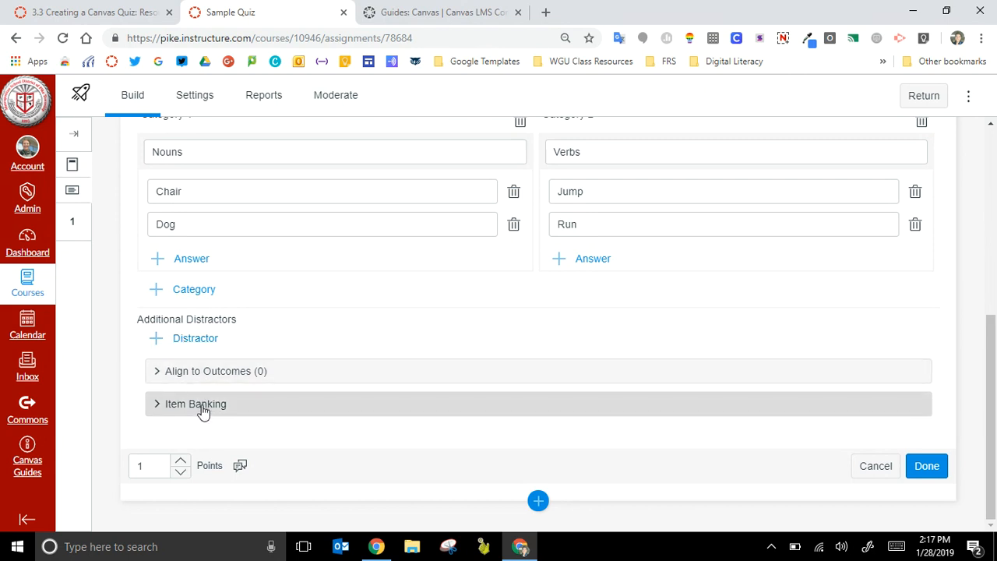
{"action": "left_click", "coordinate": [180, 461]}
{"action": "left_click", "coordinate": [180, 461]}
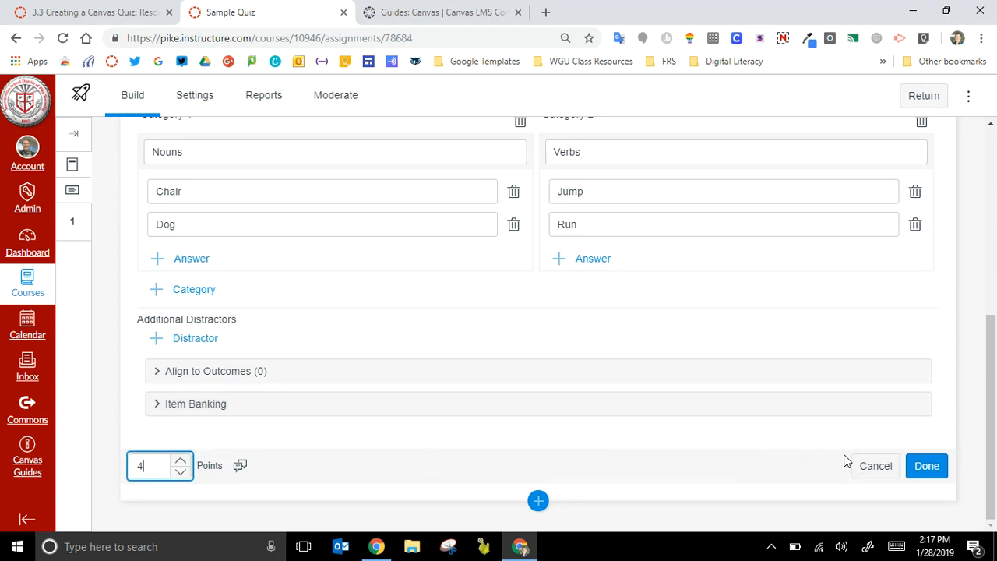
- Add the student feedback "Good Job!" for a correct answer and "Try again!" for an incorrect answer, and save the categorization question
{"action": "left_click", "coordinate": [240, 467]}
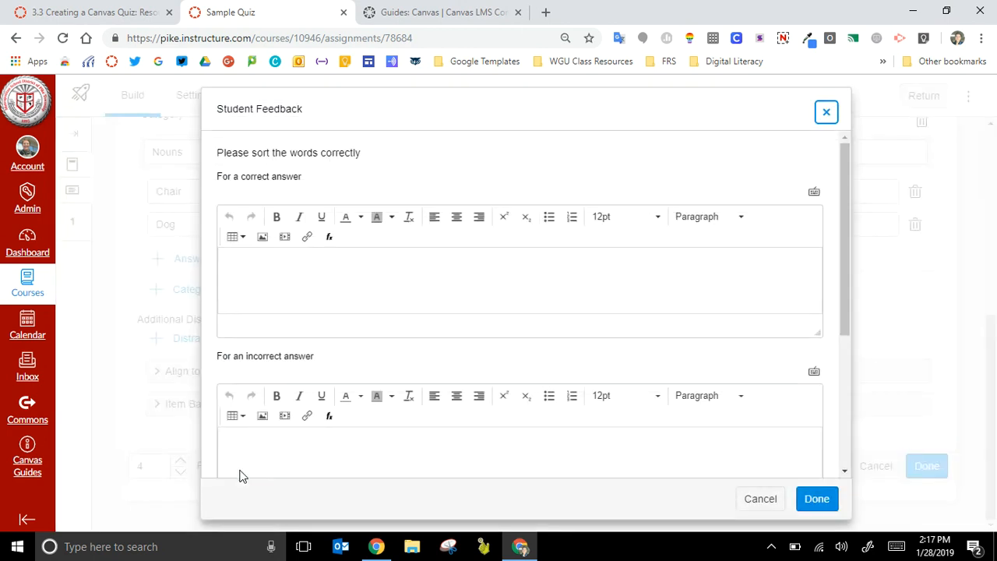
{"action": "left_click", "coordinate": [345, 288]}
{"action": "type", "text": "Good"}
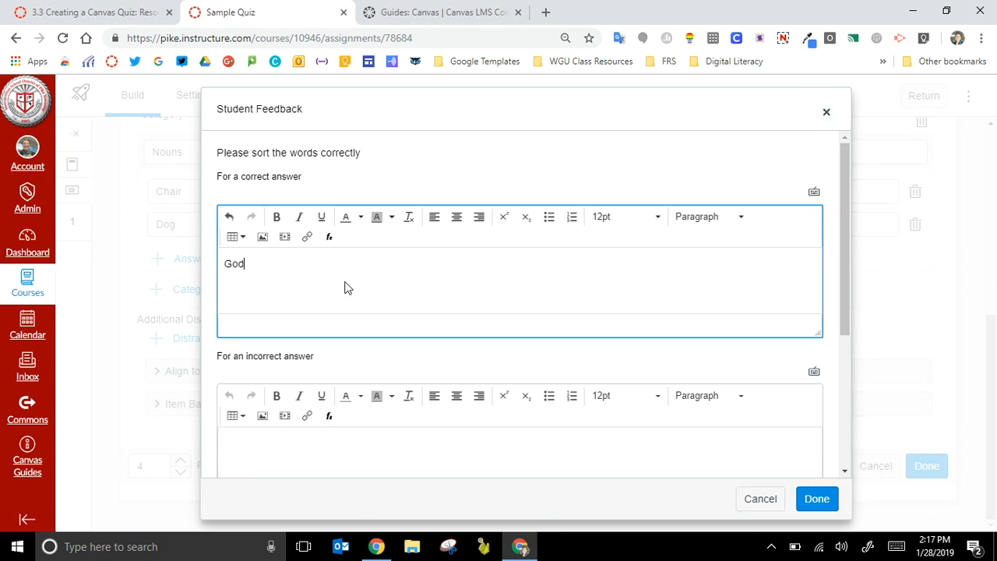
{"action": "type", "text": " Job!"}
{"action": "left_click", "coordinate": [360, 443]}
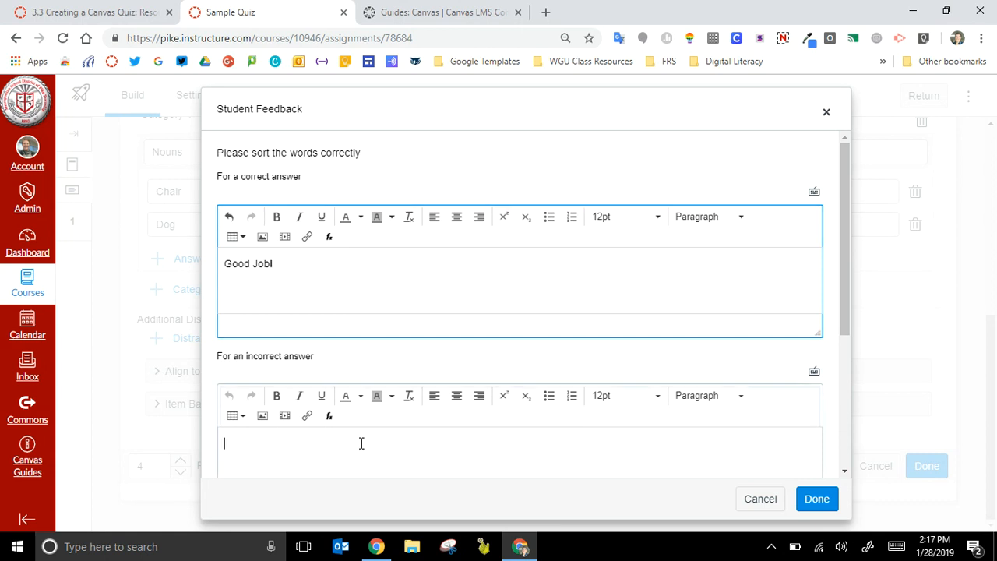
{"action": "type", "text": "Try again!"}
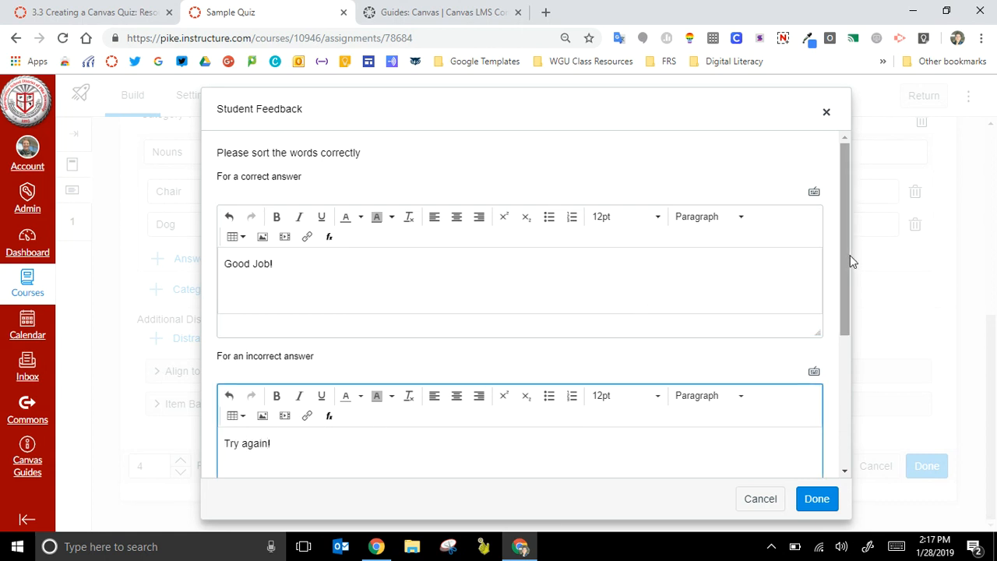
{"action": "left_click_drag", "start_coordinate": [846, 260], "coordinate": [841, 382]}
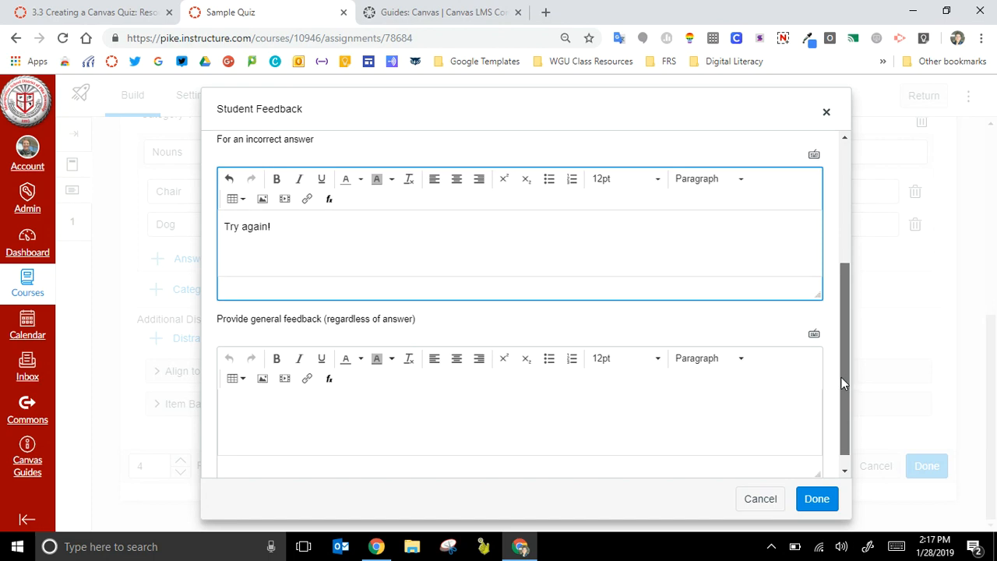
{"action": "left_click", "coordinate": [817, 500]}
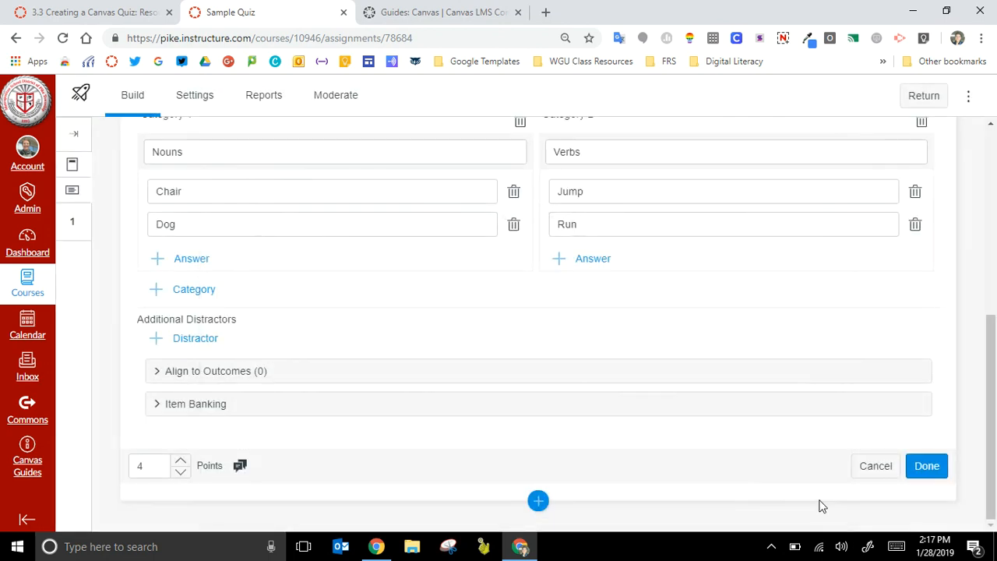
{"action": "left_click", "coordinate": [928, 465]}
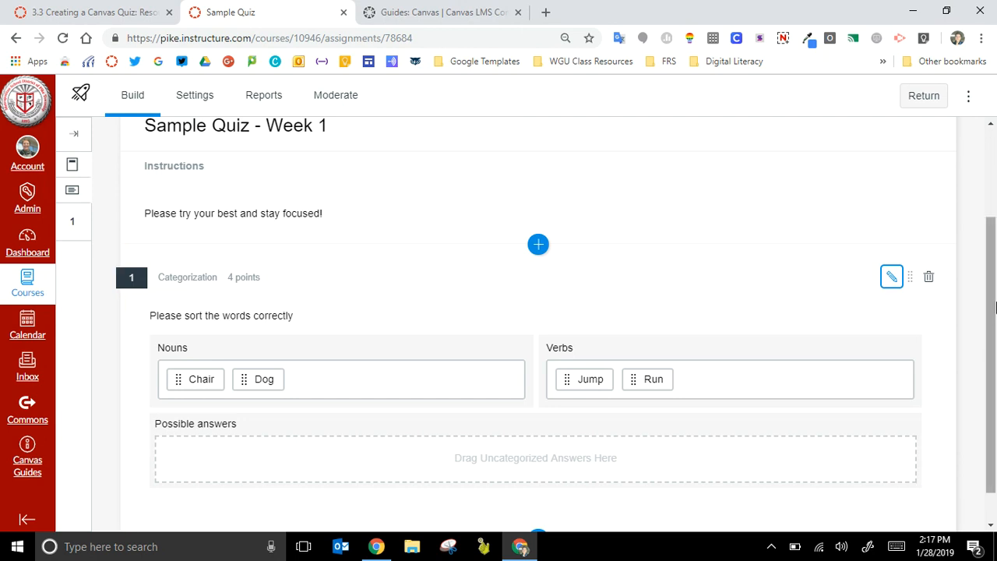
- Insert a Matching question after the categorization question with the question stem "Please match the colors of the items below"
{"action": "left_click_drag", "start_coordinate": [995, 308], "coordinate": [996, 348]}
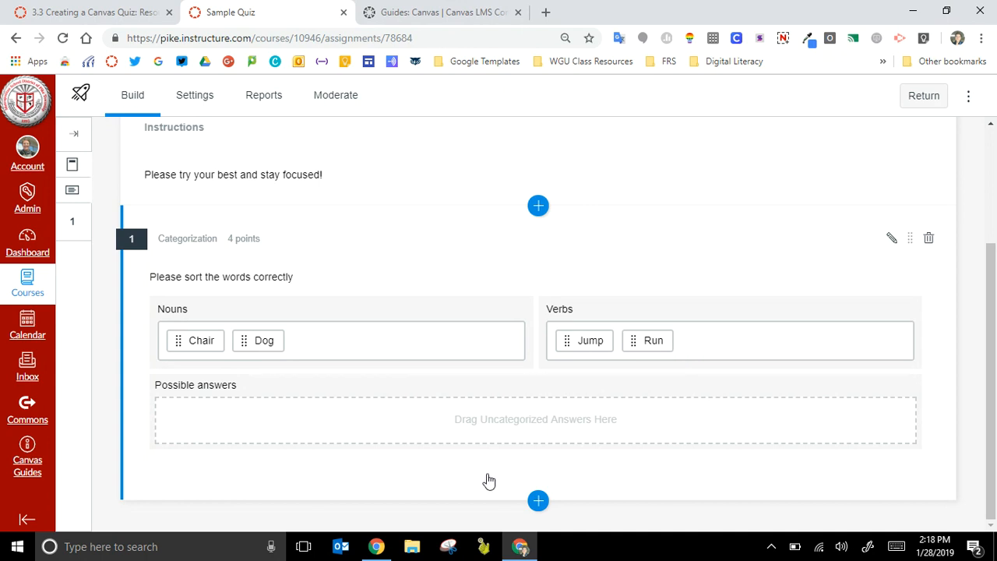
{"action": "left_click", "coordinate": [539, 501]}
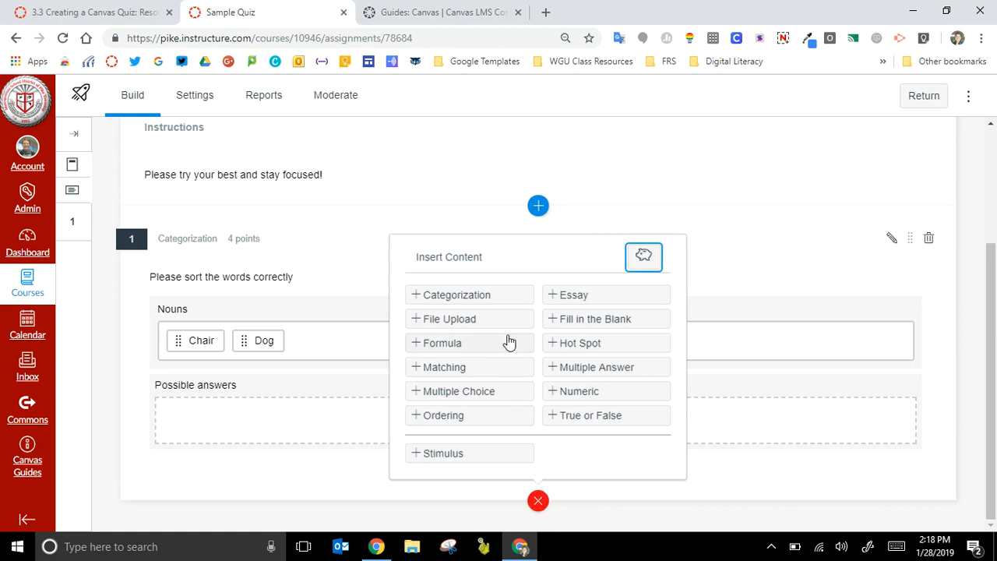
{"action": "left_click", "coordinate": [503, 370]}
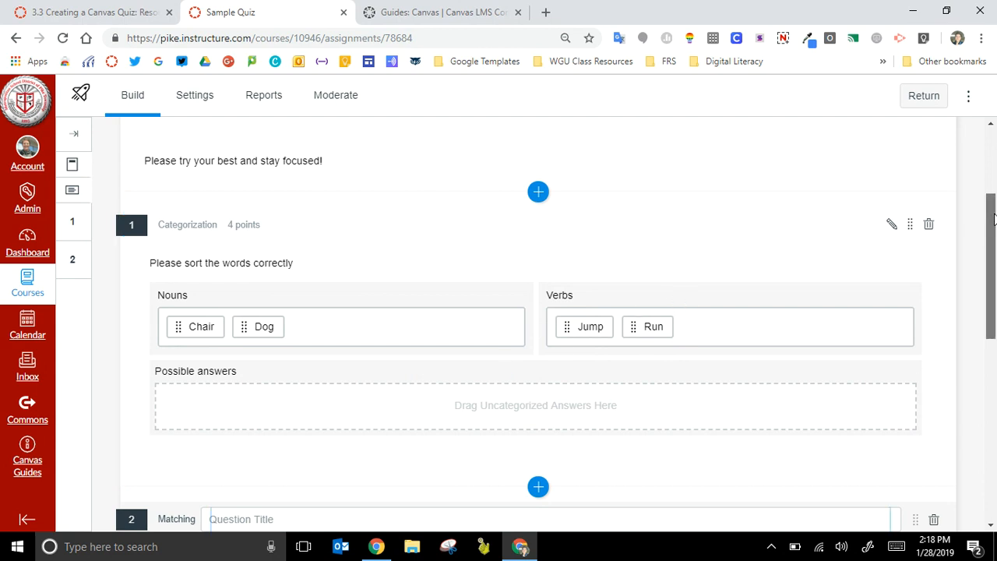
{"action": "left_click_drag", "start_coordinate": [992, 216], "coordinate": [993, 360]}
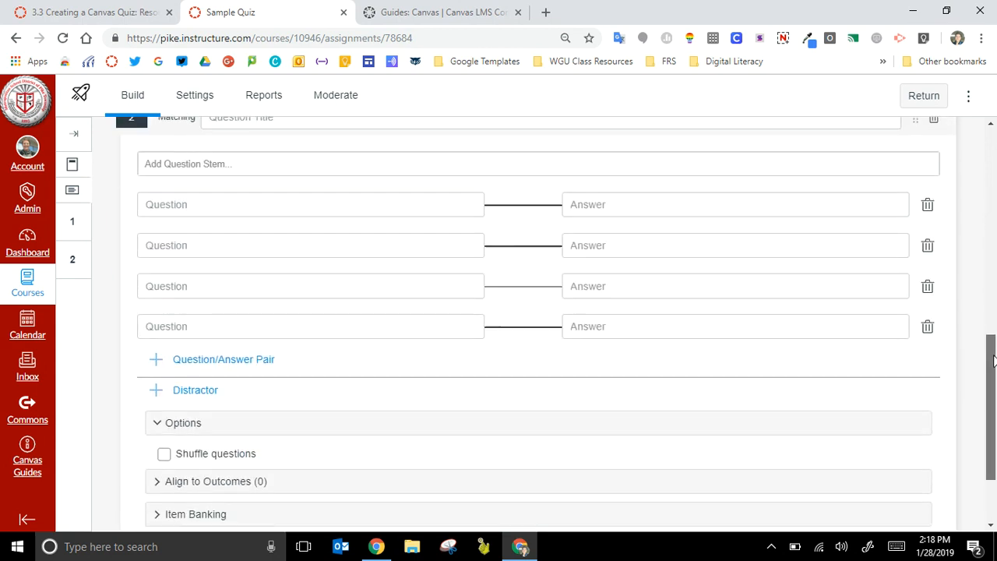
{"action": "left_click", "coordinate": [324, 165]}
{"action": "type", "text": "Pleas"}
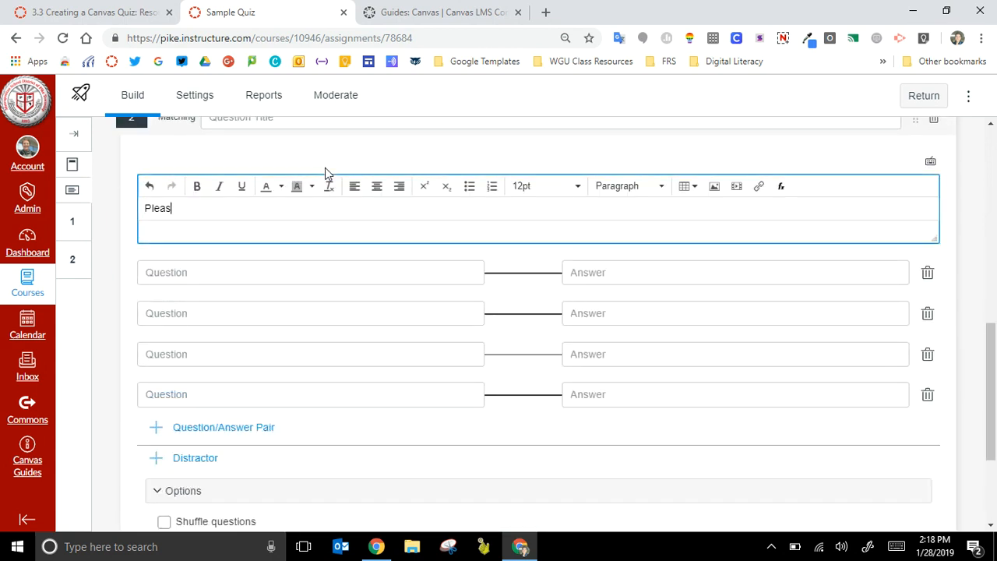
{"action": "type", "text": "e match the colors of th"}
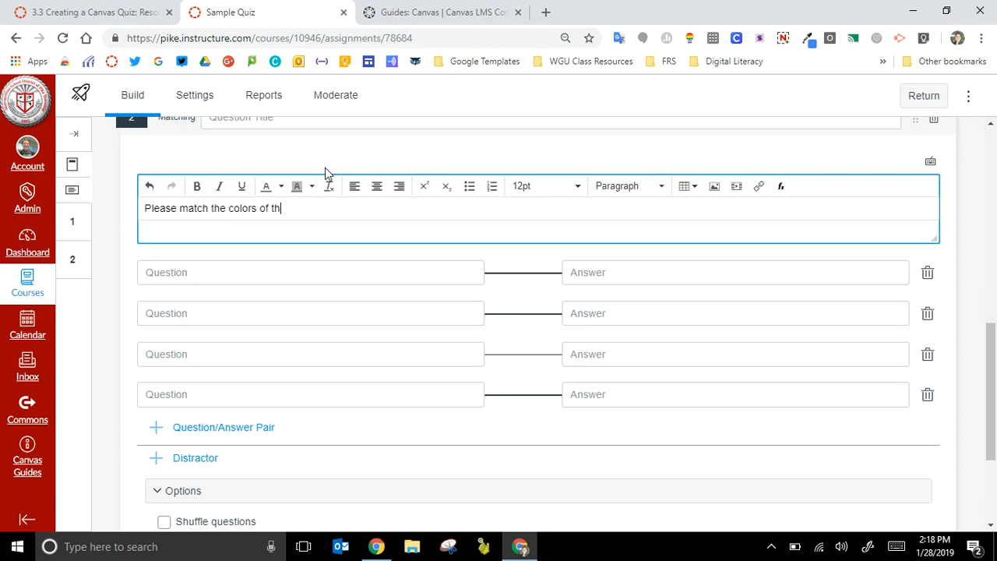
{"action": "type", "text": "e items below"}
- Fill in the first matching pair with the question "Strawberry" and the answer "Red"
{"action": "left_click", "coordinate": [314, 274]}
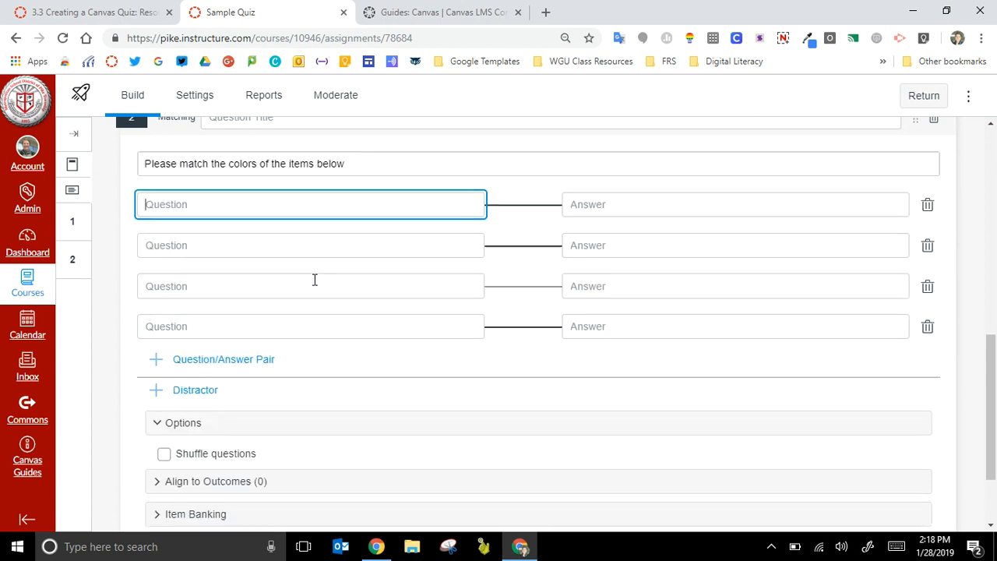
{"action": "type", "text": "stabera"}
{"action": "key", "text": "BackSpace"}
{"action": "key", "text": "BackSpace"}
{"action": "key", "text": "BackSpace"}
{"action": "key", "text": "BackSpace"}
{"action": "key", "text": "BackSpace"}
{"action": "type", "text": "awberr"}
{"action": "left_click", "coordinate": [646, 199]}
{"action": "type", "text": "z"}
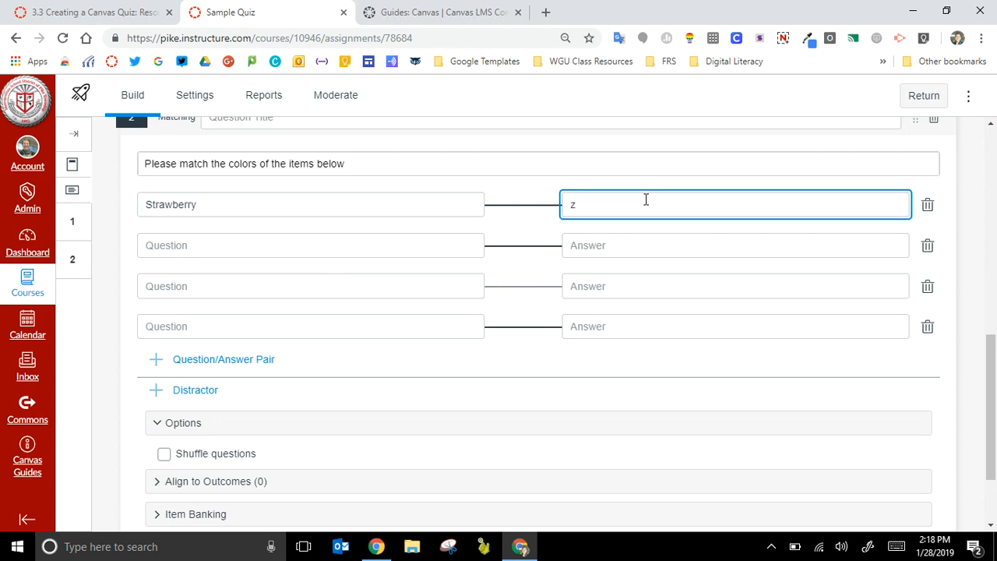
{"action": "key", "text": "BackSpace"}
{"action": "type", "text": "Red"}
- Fill in the second matching pair with the question "Orange" and the answer "Orange"
{"action": "left_click", "coordinate": [322, 248]}
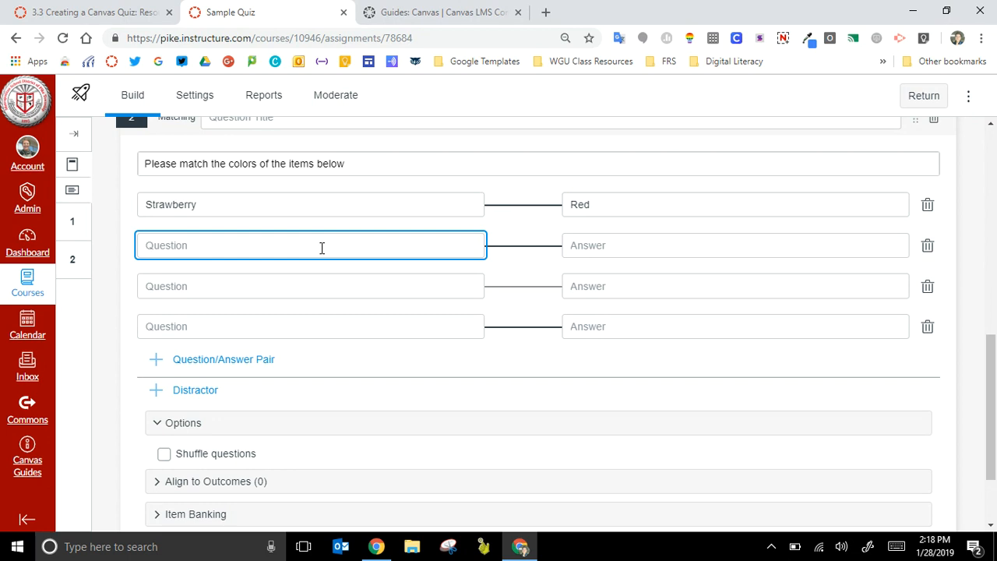
{"action": "type", "text": "Orange"}
{"action": "left_click", "coordinate": [679, 246]}
{"action": "type", "text": "Or"}
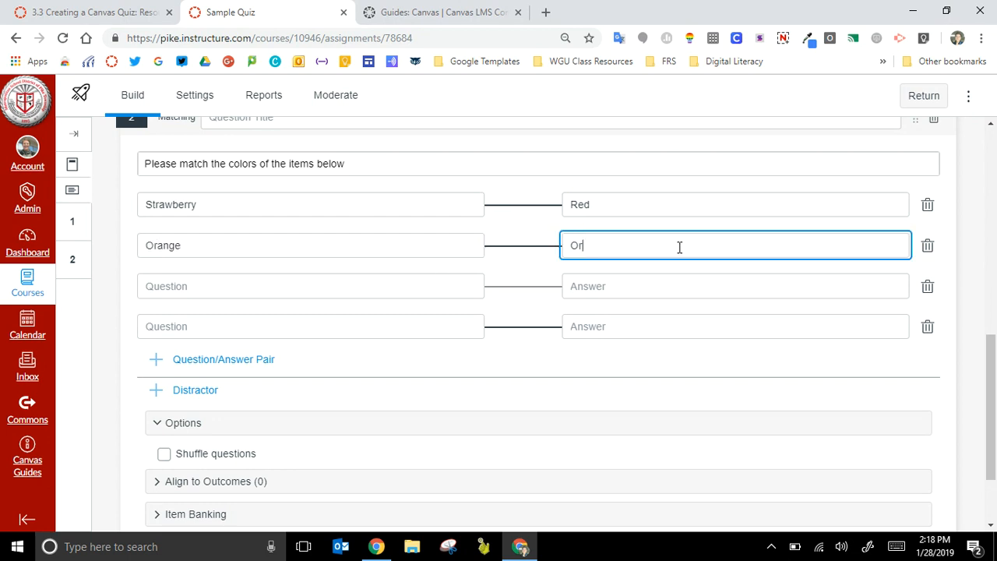
{"action": "type", "text": "ange"}
- Delete the two empty question/answer pairs and add one new blank pair to the matching question
{"action": "left_click", "coordinate": [926, 288]}
{"action": "left_click", "coordinate": [928, 289]}
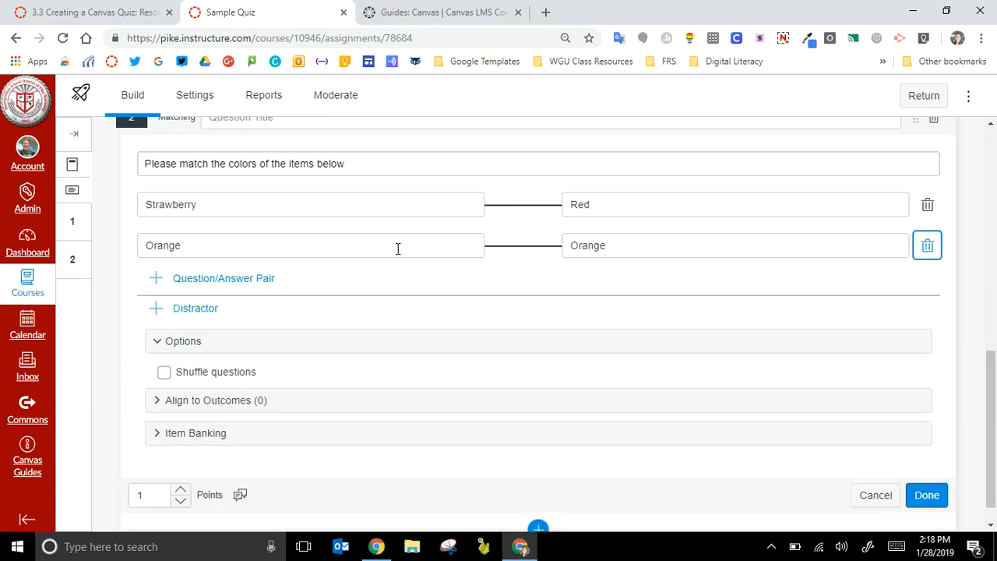
{"action": "left_click", "coordinate": [225, 281]}
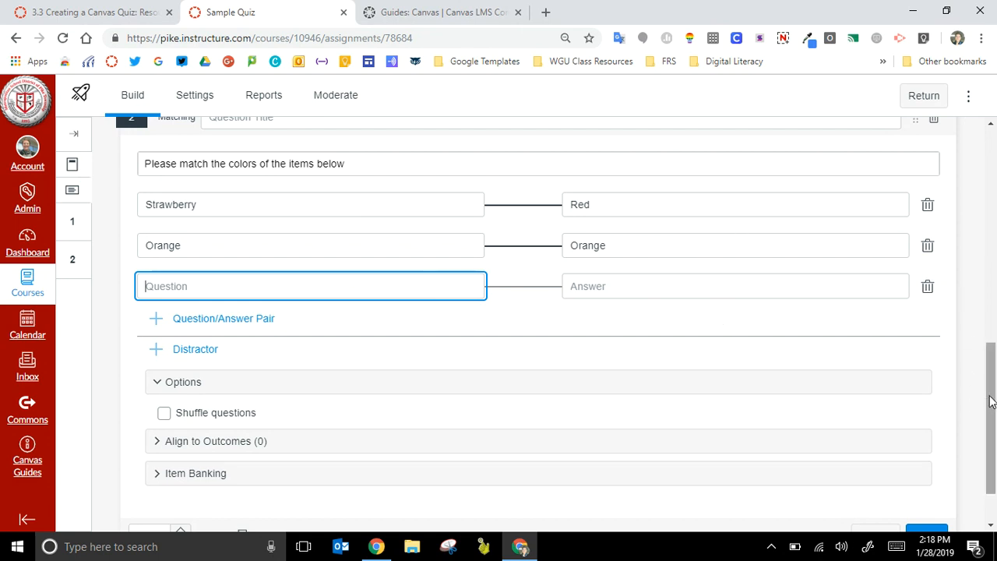
- Set the matching question's value to 4 points
{"action": "left_click_drag", "start_coordinate": [989, 402], "coordinate": [991, 436]}
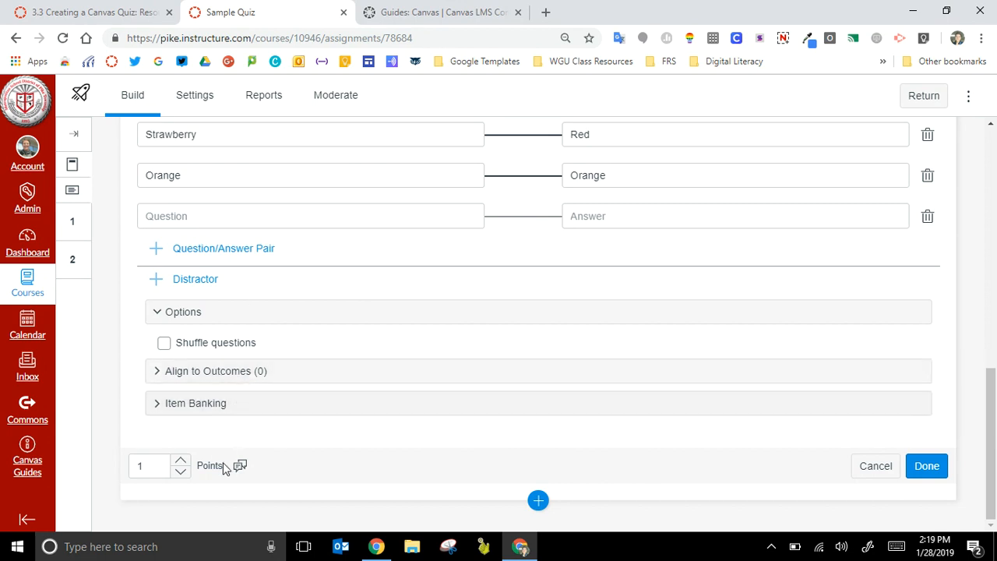
{"action": "left_click", "coordinate": [181, 461]}
{"action": "left_click", "coordinate": [180, 461]}
{"action": "left_click", "coordinate": [181, 461]}
- Delete the blank third question/answer pair and save the matching question
{"action": "left_click", "coordinate": [926, 465]}
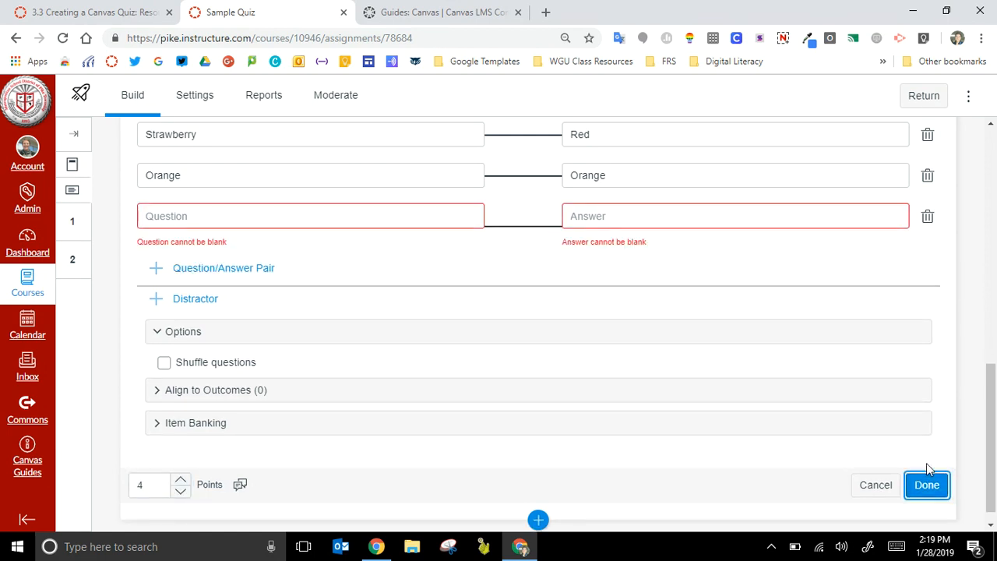
{"action": "left_click", "coordinate": [927, 216]}
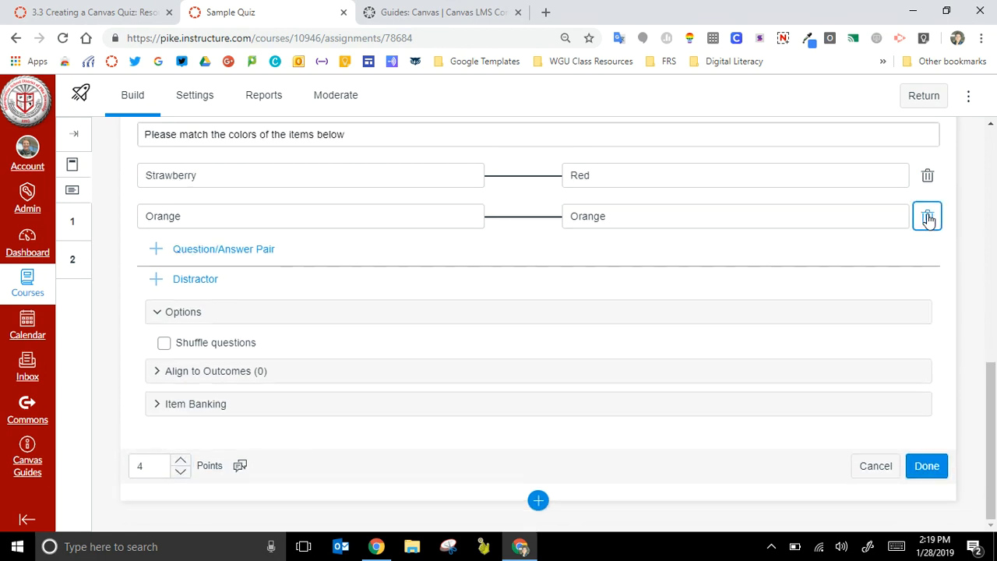
{"action": "left_click", "coordinate": [926, 465]}
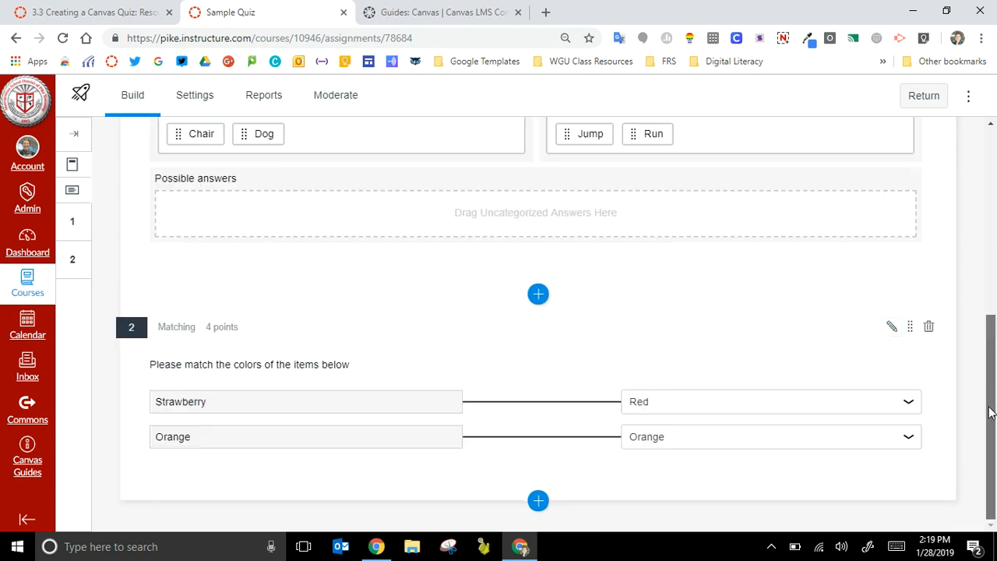
- Insert a Stimulus after the matching question and title it "Reading Prompt"
{"action": "left_click", "coordinate": [538, 501]}
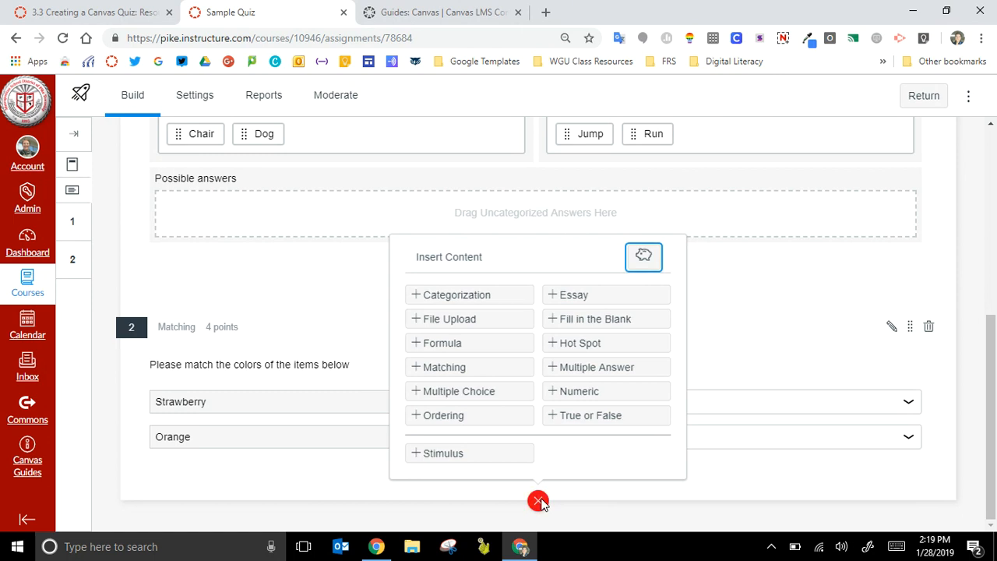
{"action": "left_click", "coordinate": [443, 453]}
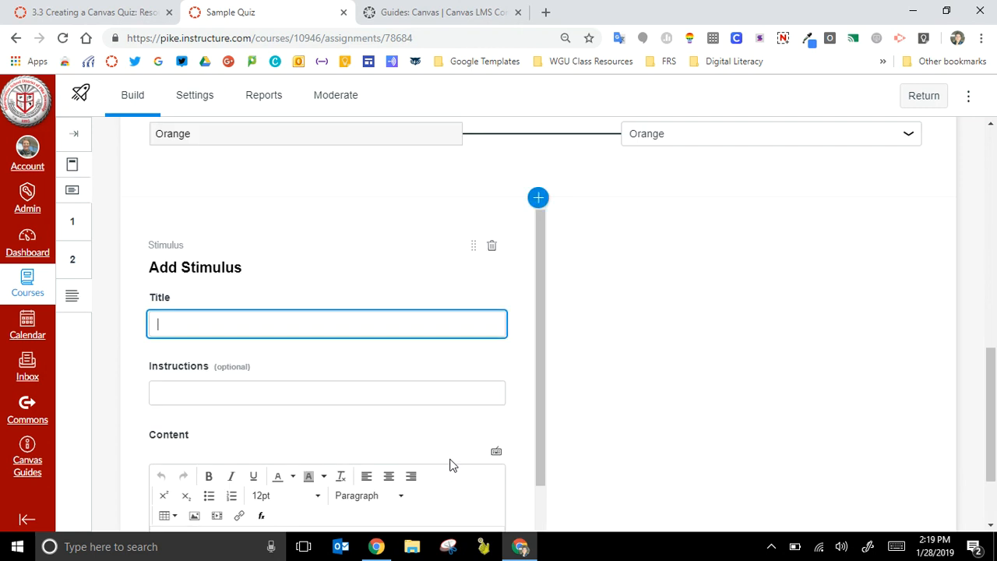
{"action": "type", "text": "ae"}
{"action": "key", "text": "BackSpace"}
{"action": "key", "text": "BackSpace"}
{"action": "type", "text": "ean"}
{"action": "key", "text": "BackSpace"}
{"action": "type", "text": "ding Promp"}
- Enter "Please read the content below:" as the stimulus content and add the stimulus to the quiz
{"action": "left_click_drag", "start_coordinate": [540, 403], "coordinate": [541, 494]}
{"action": "left_click", "coordinate": [306, 425]}
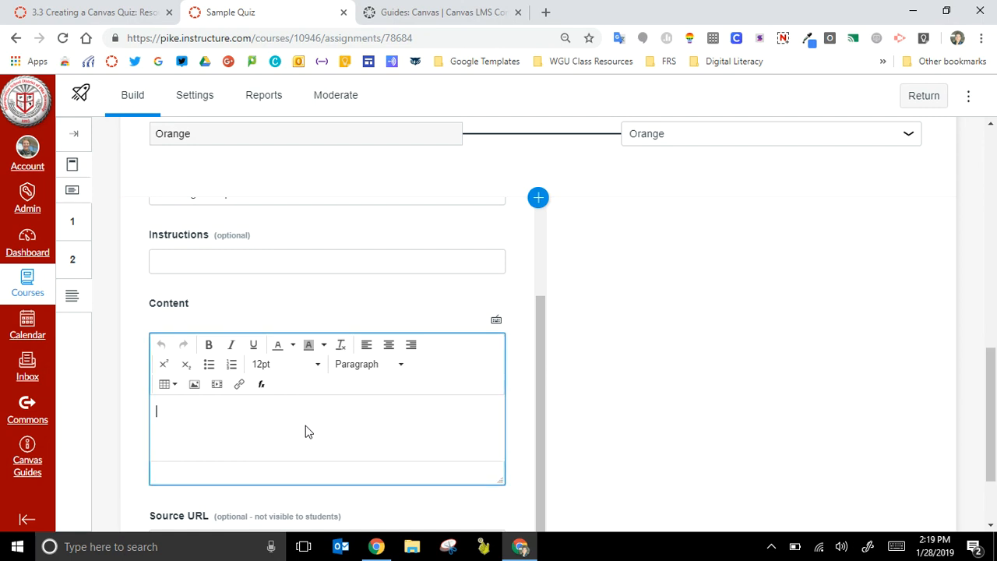
{"action": "type", "text": "Please read the content bo"}
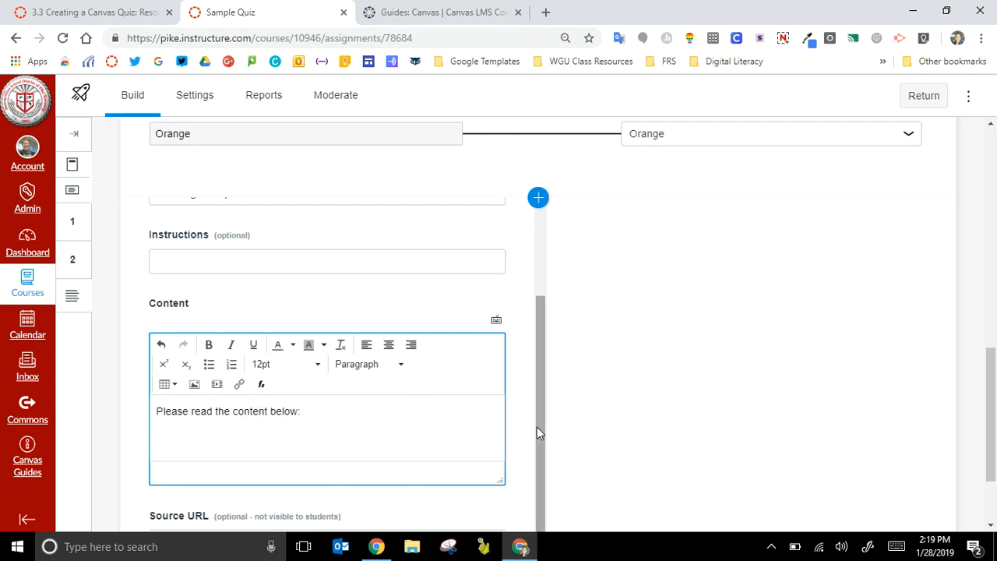
{"action": "left_click_drag", "start_coordinate": [538, 430], "coordinate": [540, 538]}
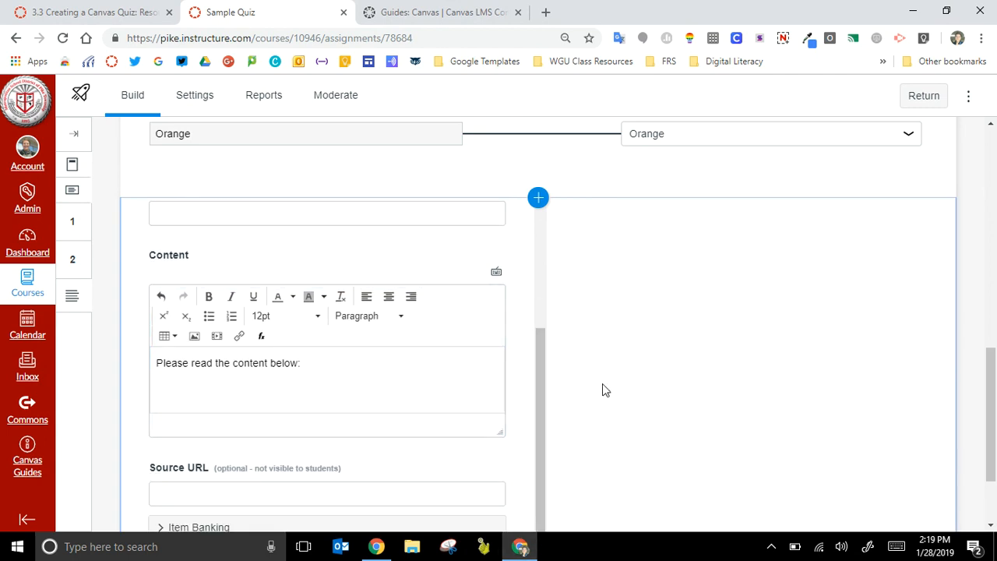
{"action": "scroll", "coordinate": [996, 398], "scroll_direction": "down", "scroll_amount": 2}
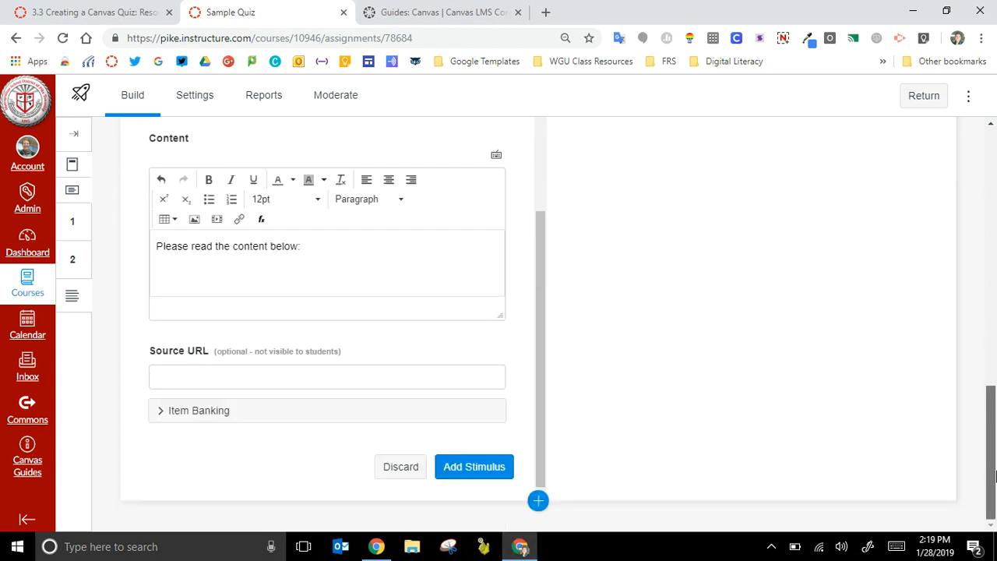
{"action": "left_click", "coordinate": [467, 470]}
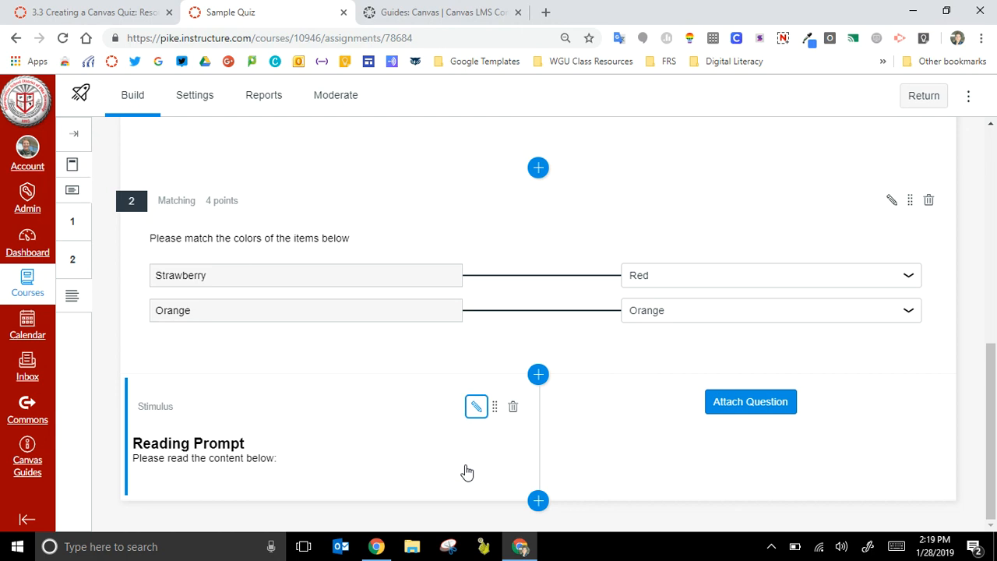
- Attach a Multiple Choice question to the Reading Prompt stimulus with the stem "Which of the answers is seen in the text to the left?"
{"action": "left_click", "coordinate": [759, 403]}
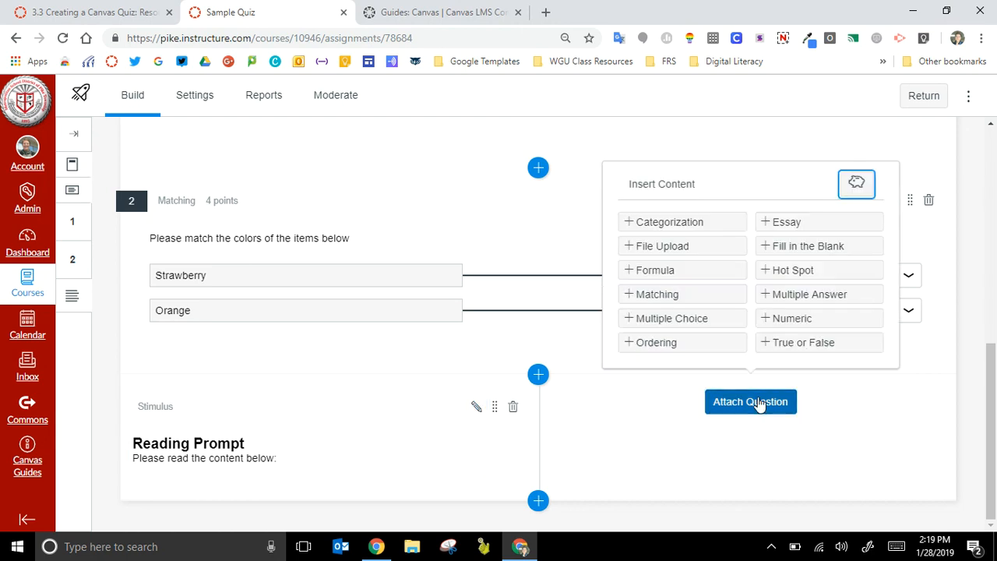
{"action": "left_click", "coordinate": [708, 320]}
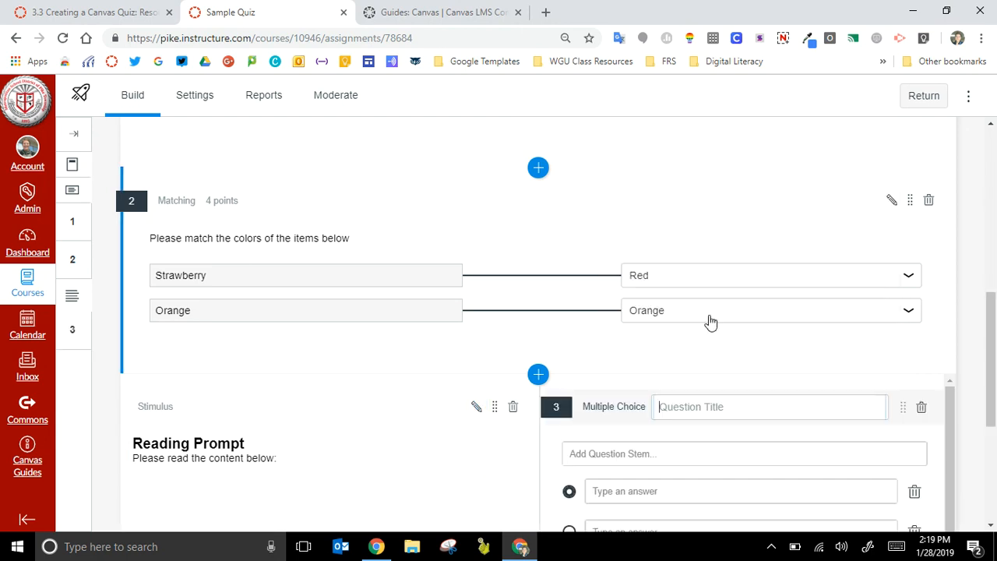
{"action": "left_click_drag", "start_coordinate": [991, 394], "coordinate": [983, 455]}
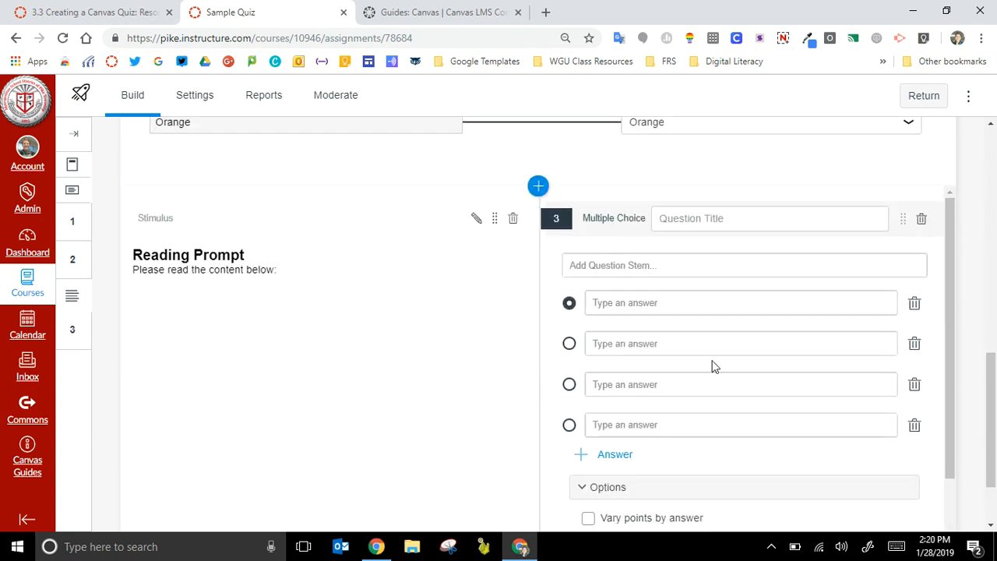
{"action": "left_click", "coordinate": [717, 264]}
{"action": "type", "text": "Plea"}
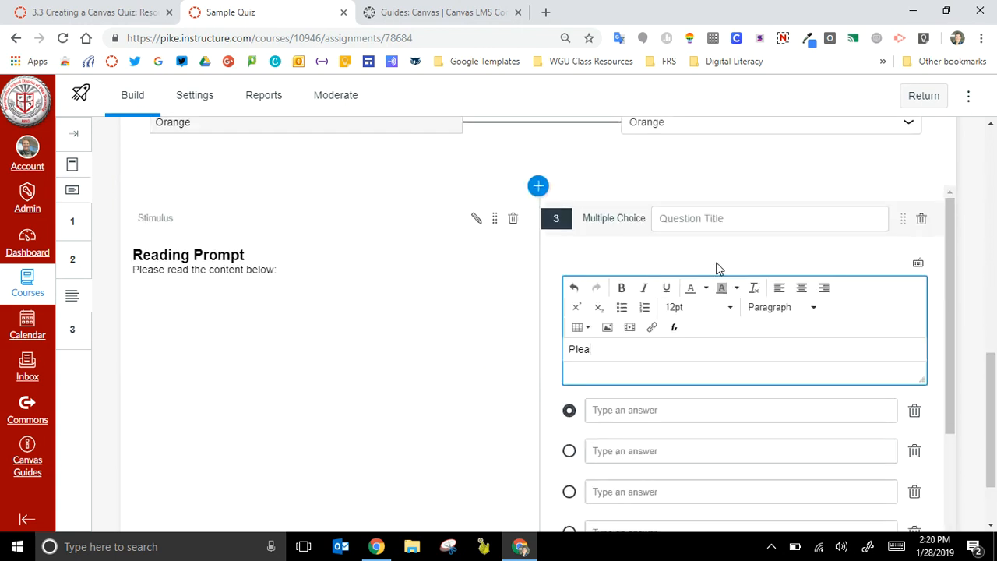
{"action": "key", "text": "BackSpace"}
{"action": "key", "text": "BackSpace"}
{"action": "key", "text": "BackSpace"}
{"action": "key", "text": "BackSpace"}
{"action": "type", "text": "Which of the answers "}
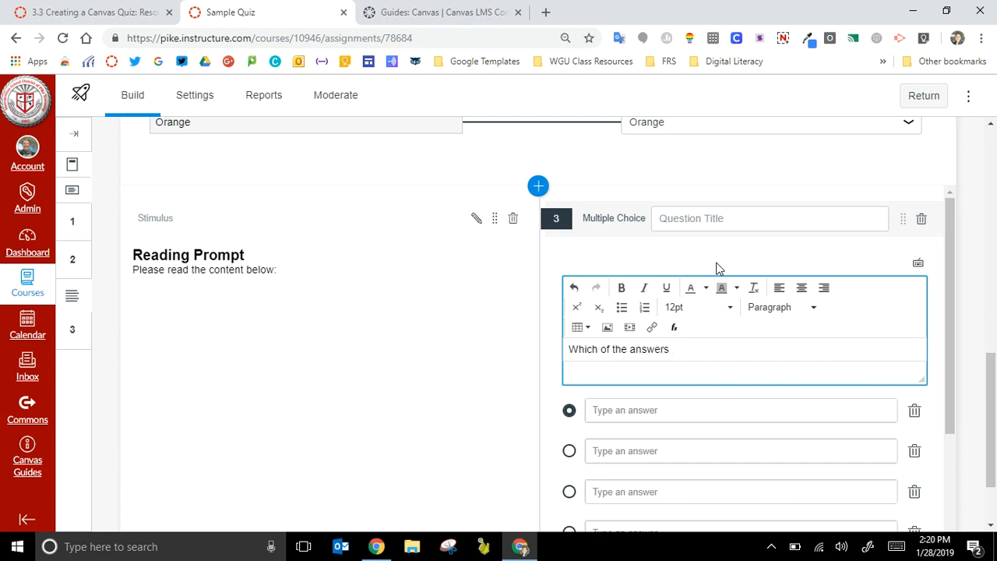
{"action": "type", "text": "is seen in the text to the left?"}
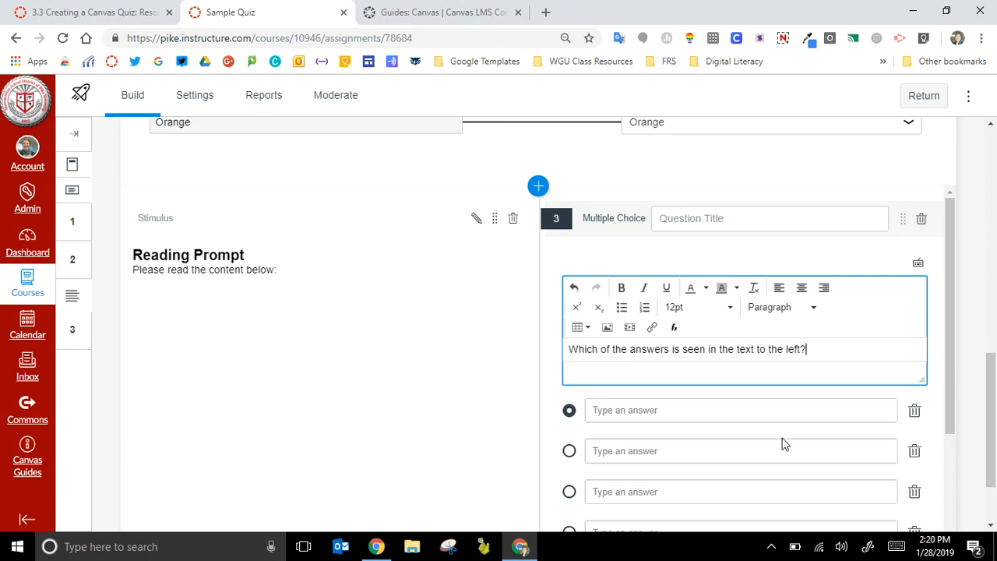
- Enter "Reading", "Yelling" and "Orange" as the multiple choice answers and delete the blank fourth answer
{"action": "left_click", "coordinate": [785, 416]}
{"action": "type", "text": "R"}
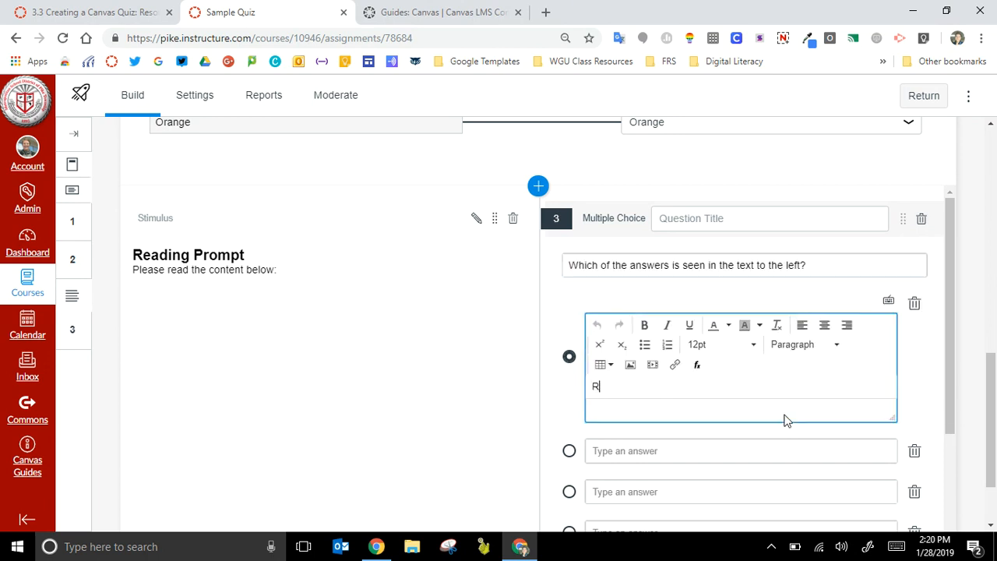
{"action": "type", "text": "eading"}
{"action": "left_click", "coordinate": [778, 459]}
{"action": "type", "text": "Yellin"}
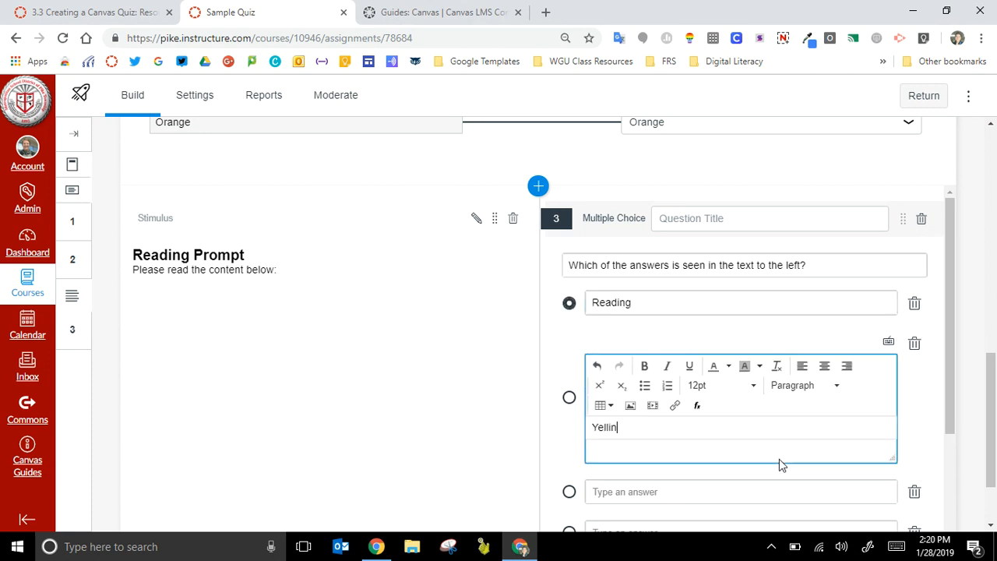
{"action": "type", "text": "g"}
{"action": "left_click", "coordinate": [776, 492]}
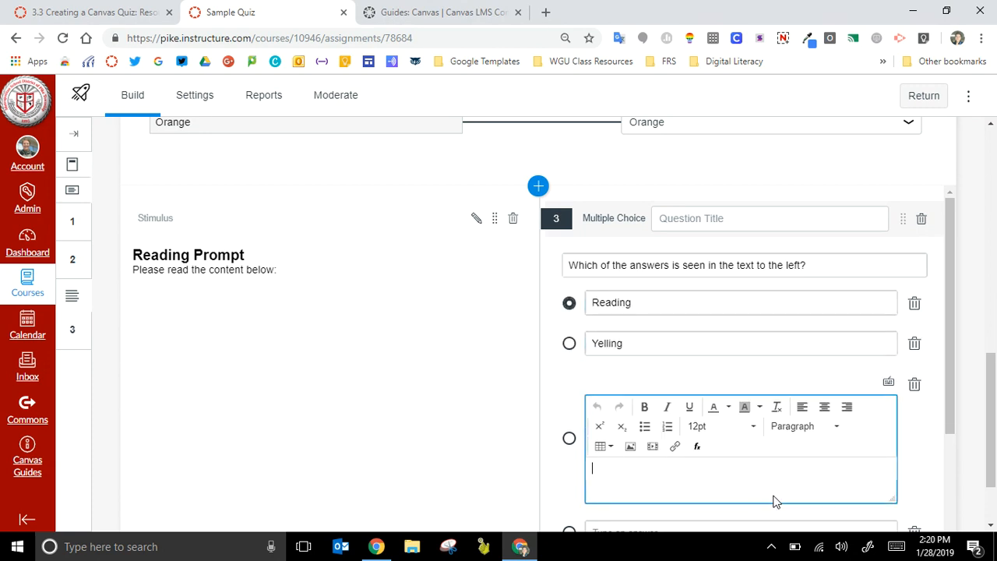
{"action": "type", "text": "Orange"}
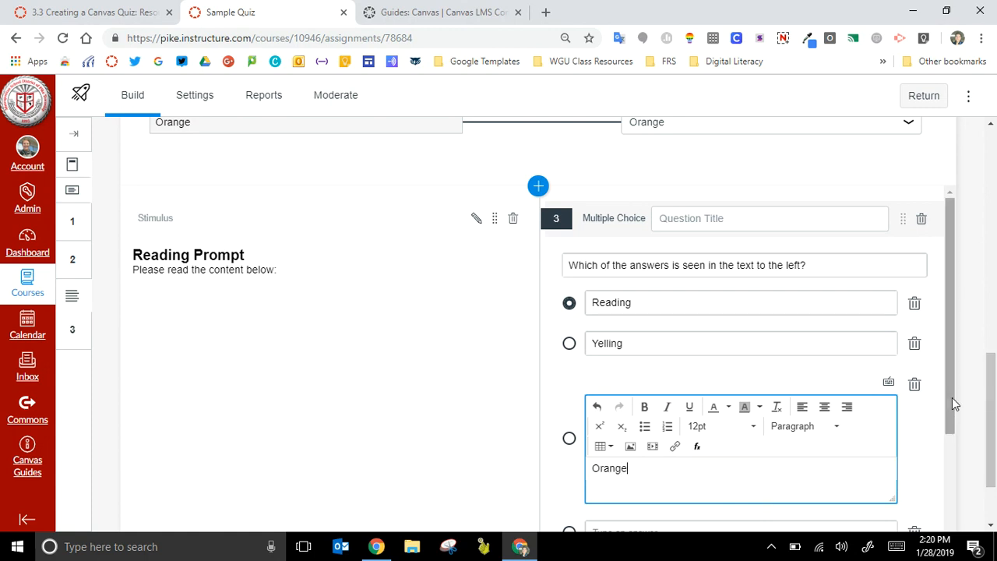
{"action": "left_click_drag", "start_coordinate": [951, 397], "coordinate": [944, 440]}
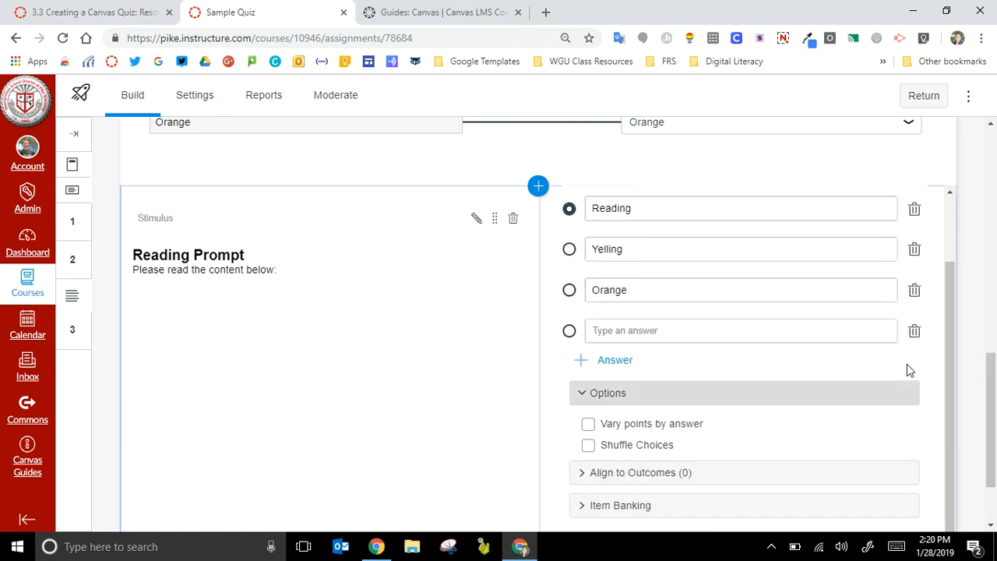
{"action": "left_click", "coordinate": [915, 330]}
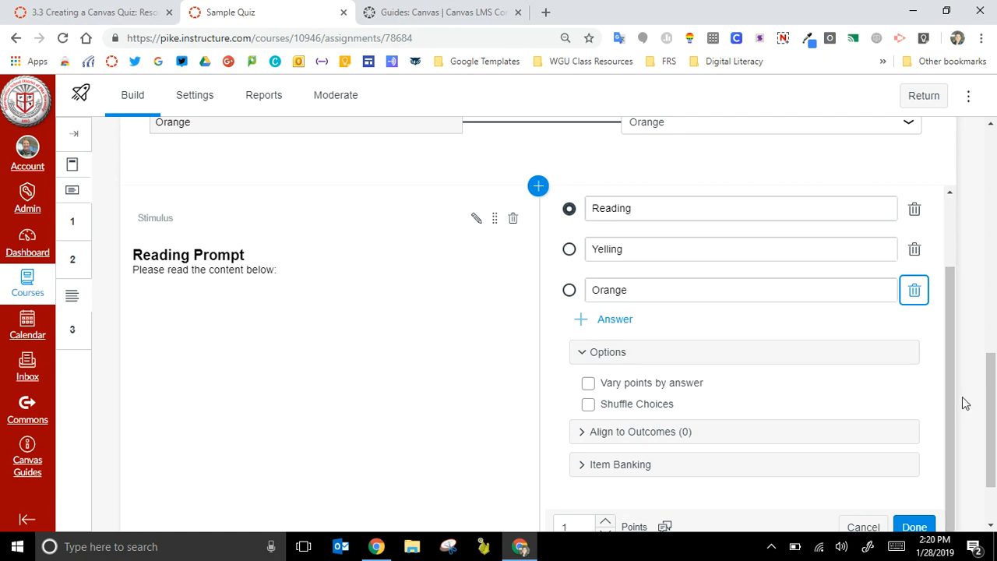
- Mark "Reading" as the correct answer and save the multiple choice question
{"action": "left_click_drag", "start_coordinate": [948, 397], "coordinate": [950, 331]}
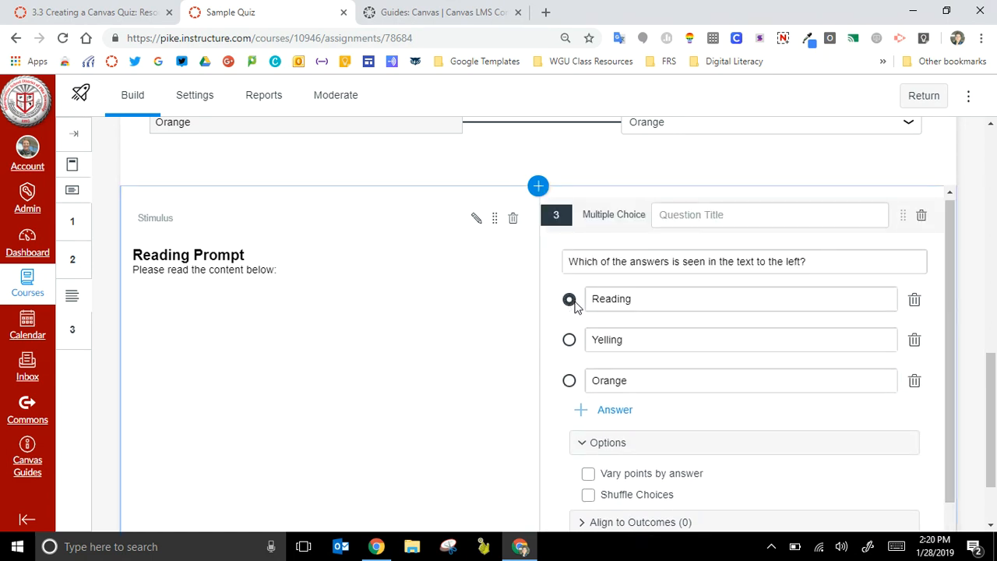
{"action": "left_click", "coordinate": [569, 341]}
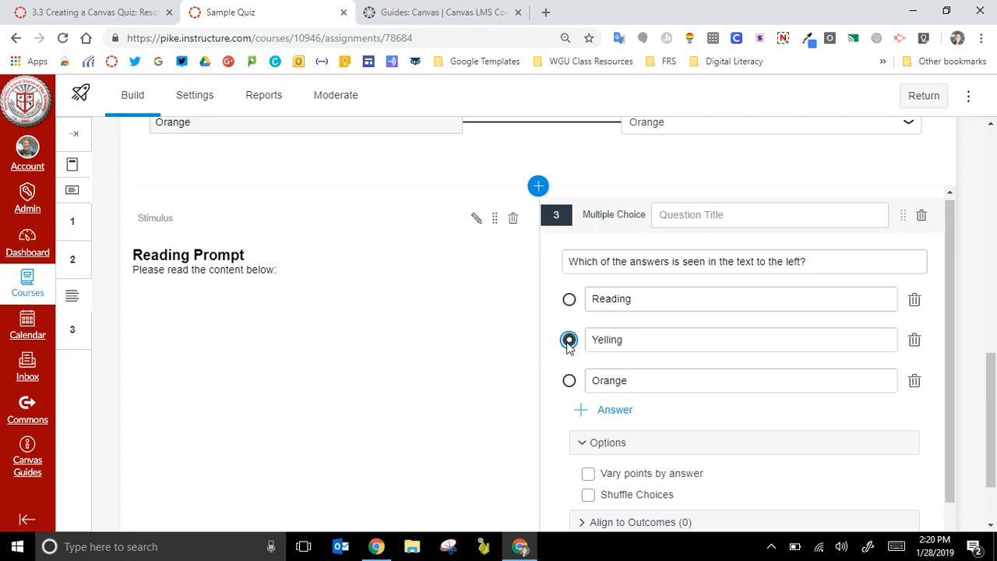
{"action": "left_click", "coordinate": [569, 380]}
{"action": "left_click", "coordinate": [569, 300]}
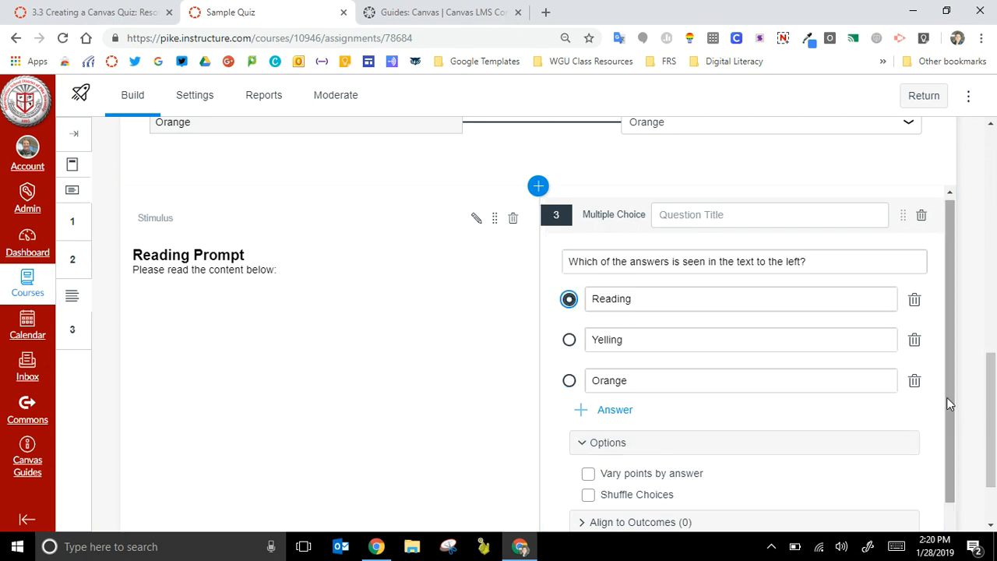
{"action": "left_click_drag", "start_coordinate": [947, 403], "coordinate": [945, 480]}
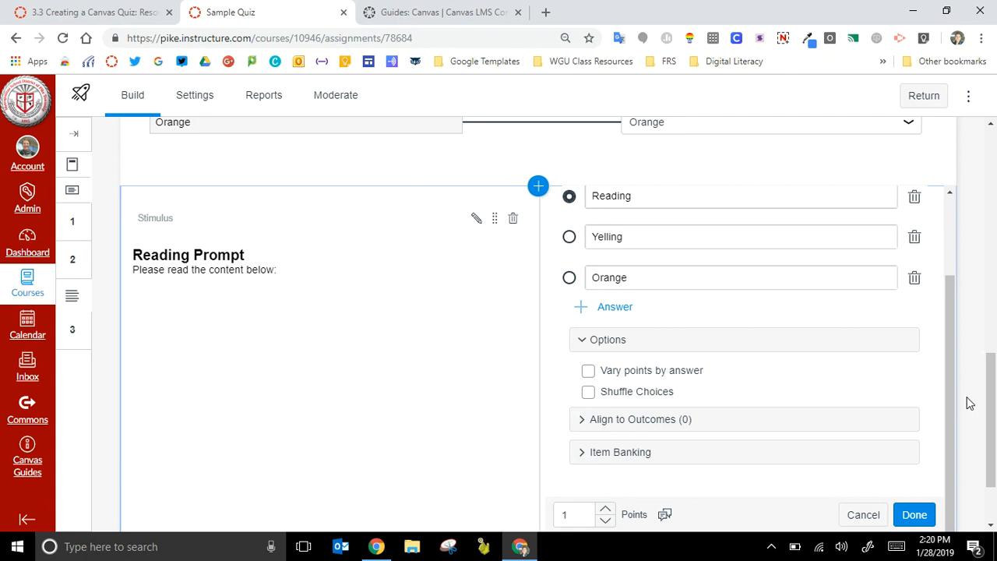
{"action": "scroll", "coordinate": [965, 402], "scroll_direction": "down", "scroll_amount": 2}
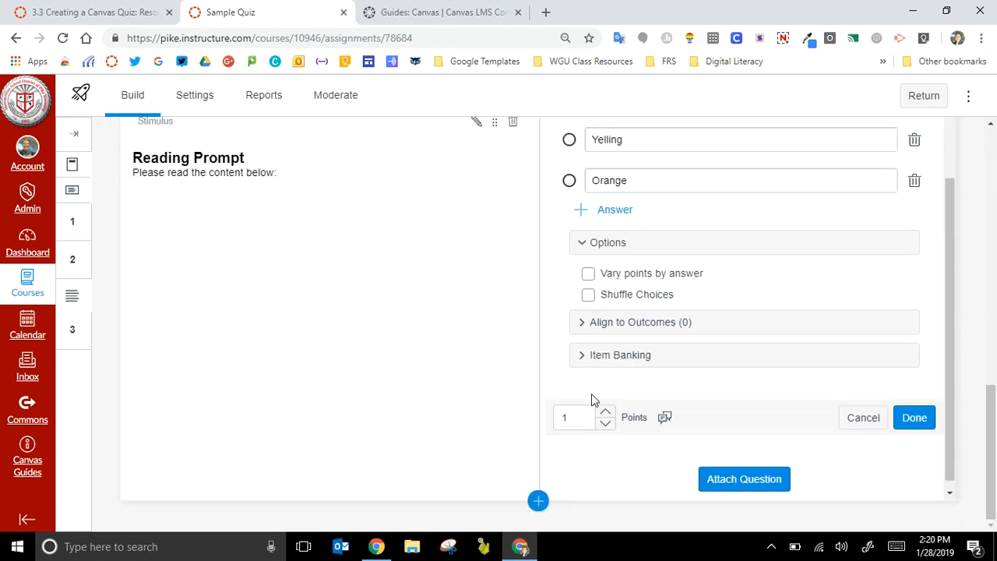
{"action": "left_click", "coordinate": [913, 419]}
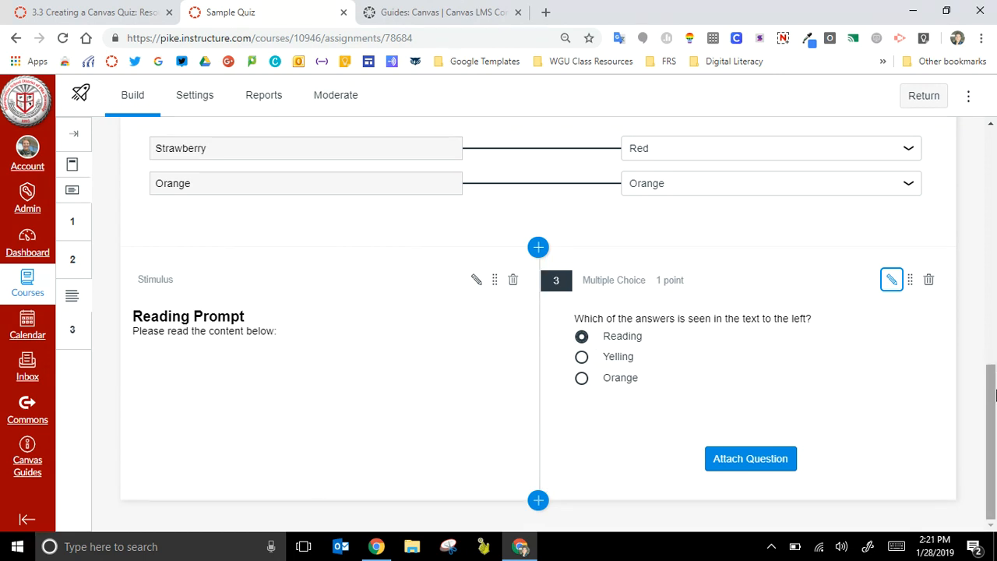
- Insert a Hot Spot question after the stimulus with the stem "Click on the correct answer"
{"action": "left_click", "coordinate": [538, 500]}
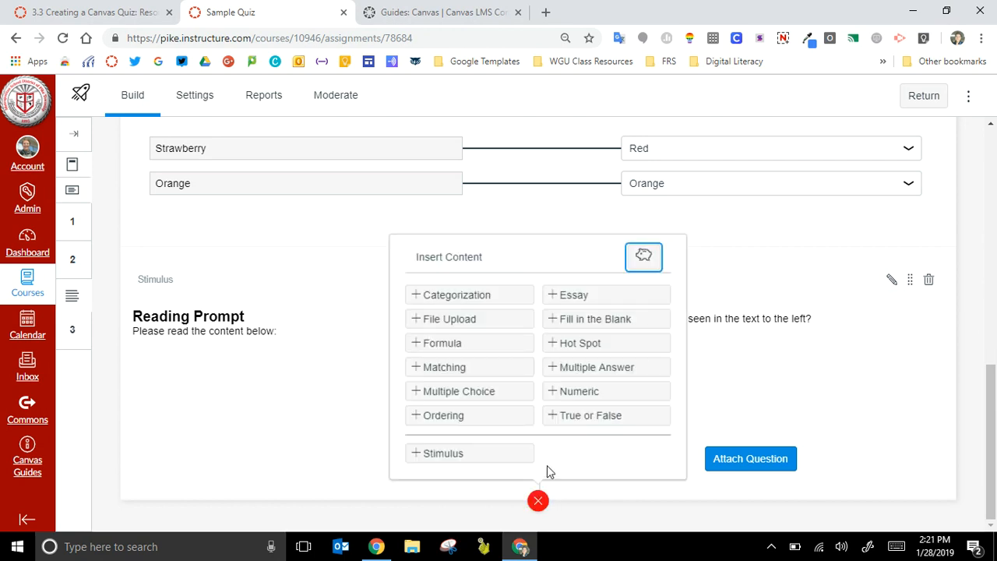
{"action": "left_click", "coordinate": [594, 347]}
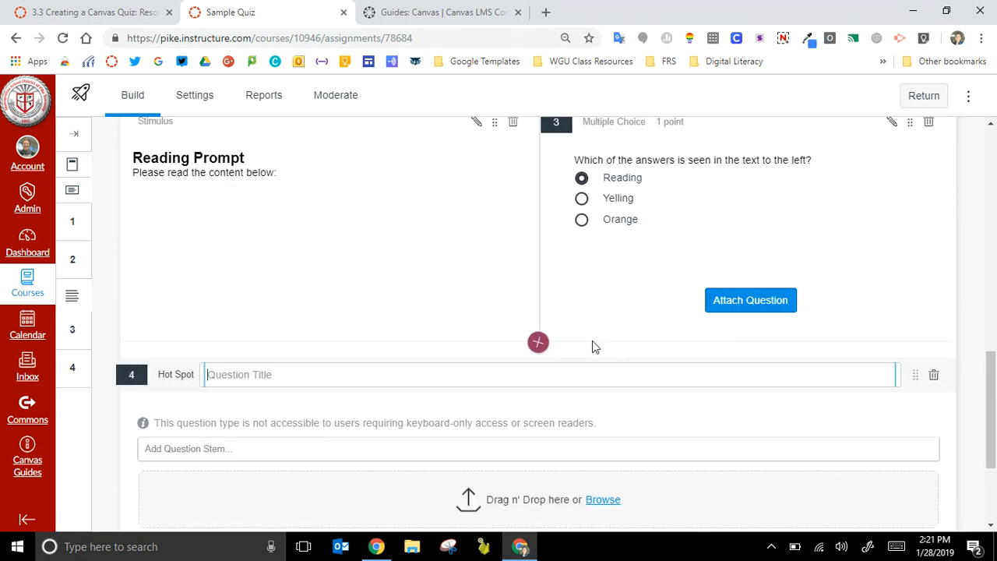
{"action": "left_click", "coordinate": [409, 444]}
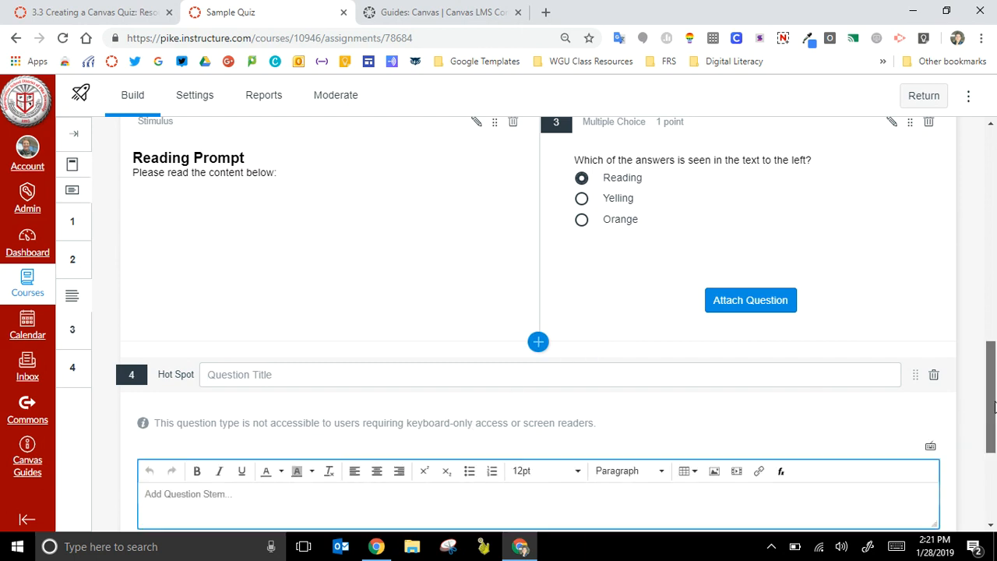
{"action": "left_click_drag", "start_coordinate": [989, 406], "coordinate": [989, 468]}
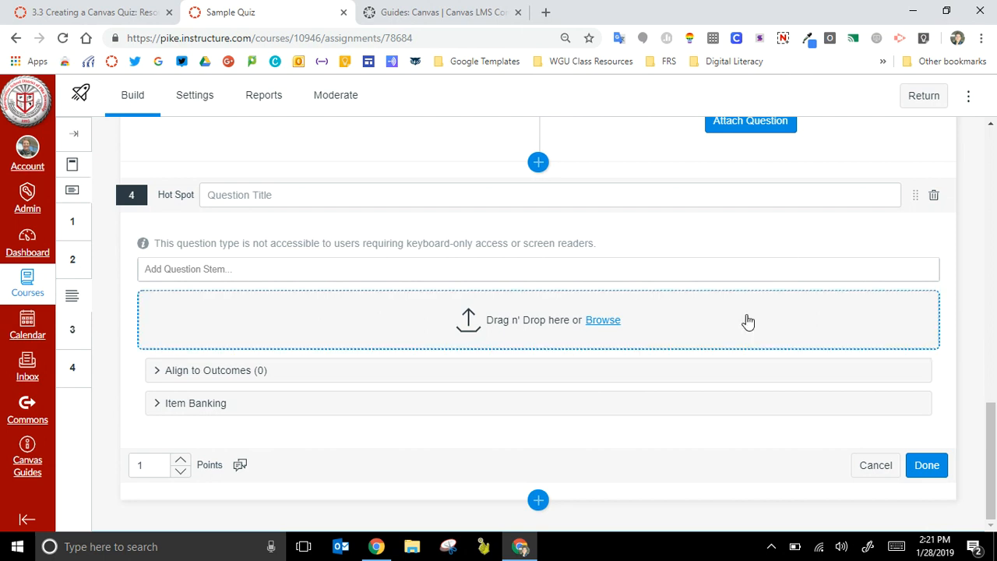
{"action": "left_click", "coordinate": [748, 275]}
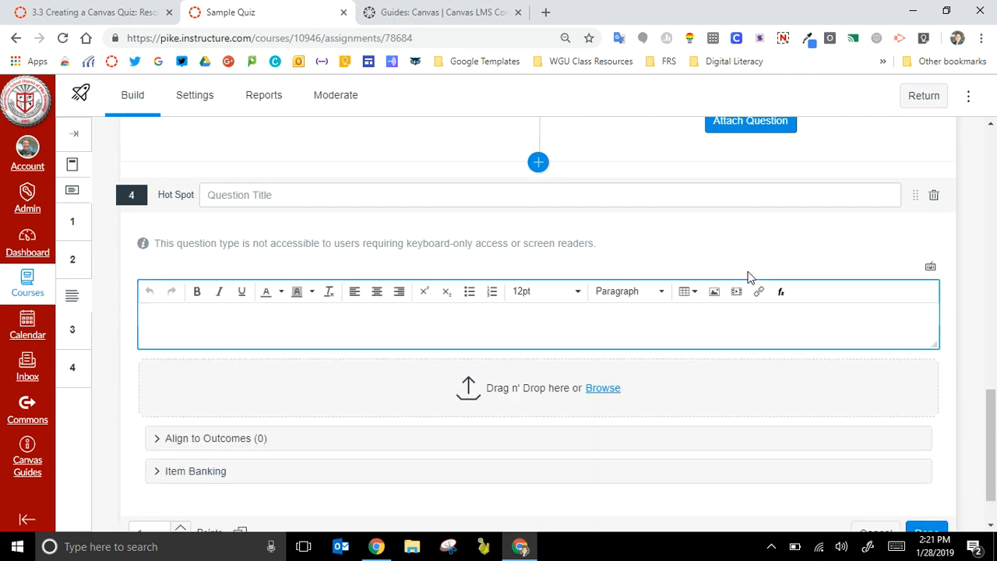
{"action": "type", "text": "Click on the correct answer"}
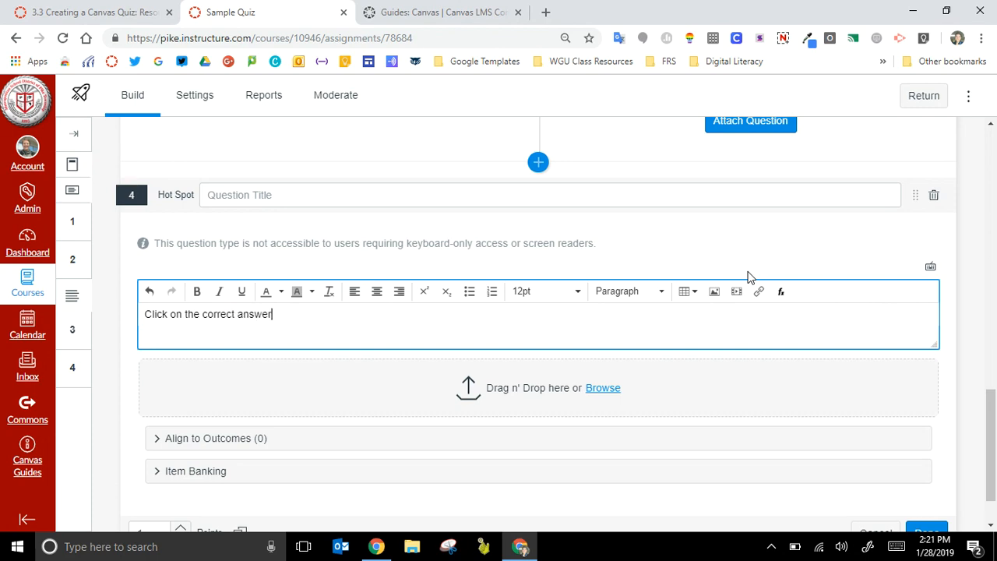
- Upload the wordcloud image with the Chrome file icon from Downloads as the hot spot picture
{"action": "left_click", "coordinate": [566, 392]}
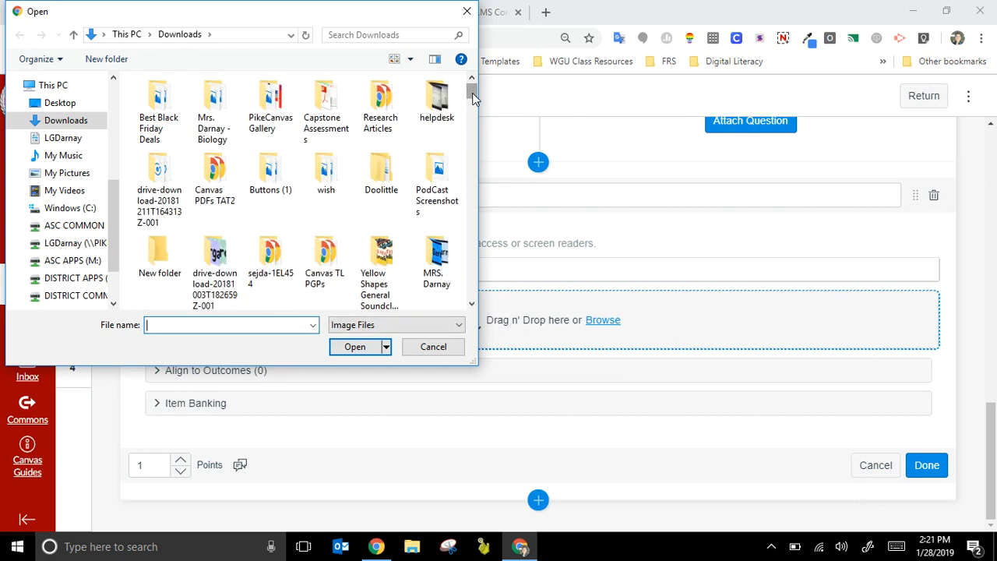
{"action": "left_click_drag", "start_coordinate": [471, 91], "coordinate": [473, 125]}
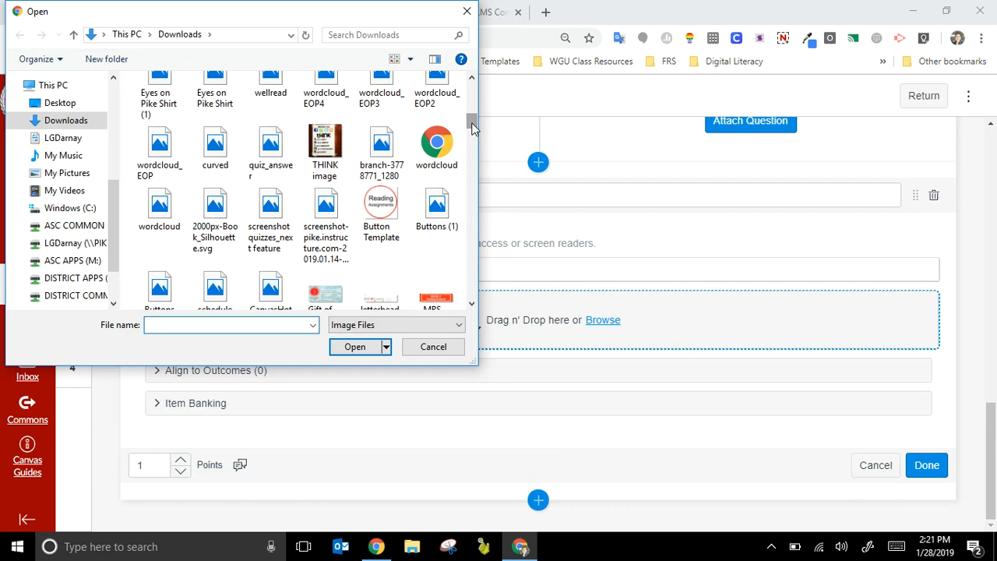
{"action": "left_click", "coordinate": [434, 156]}
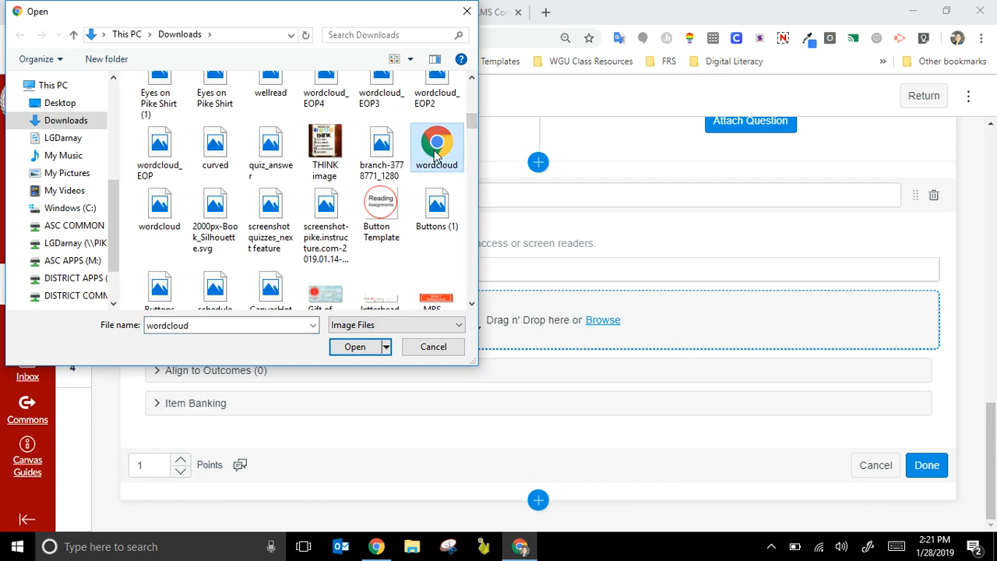
{"action": "double_click", "coordinate": [434, 155]}
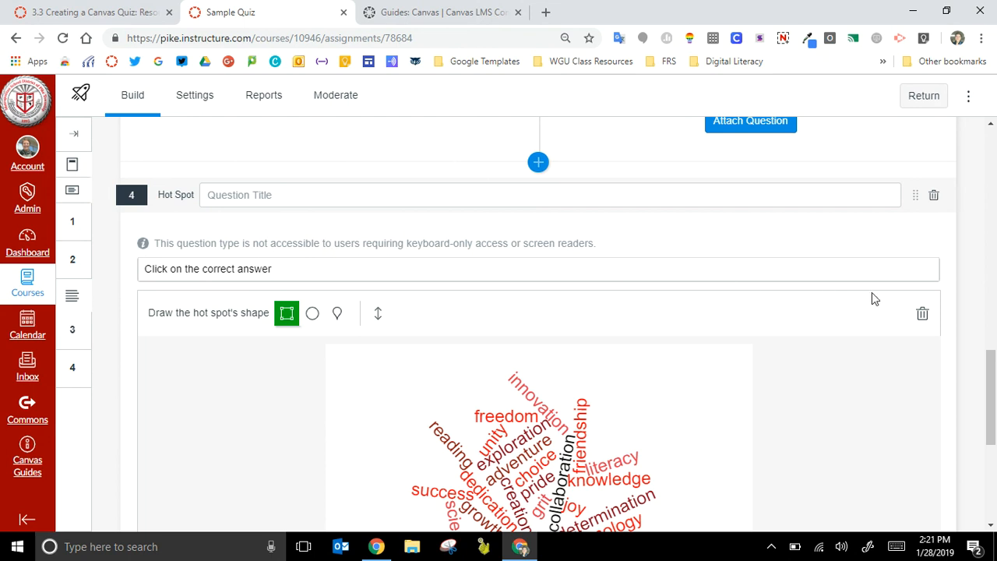
- Draw a square hot spot around the word "learning" in the word cloud and save the question
{"action": "left_click_drag", "start_coordinate": [992, 405], "coordinate": [993, 450]}
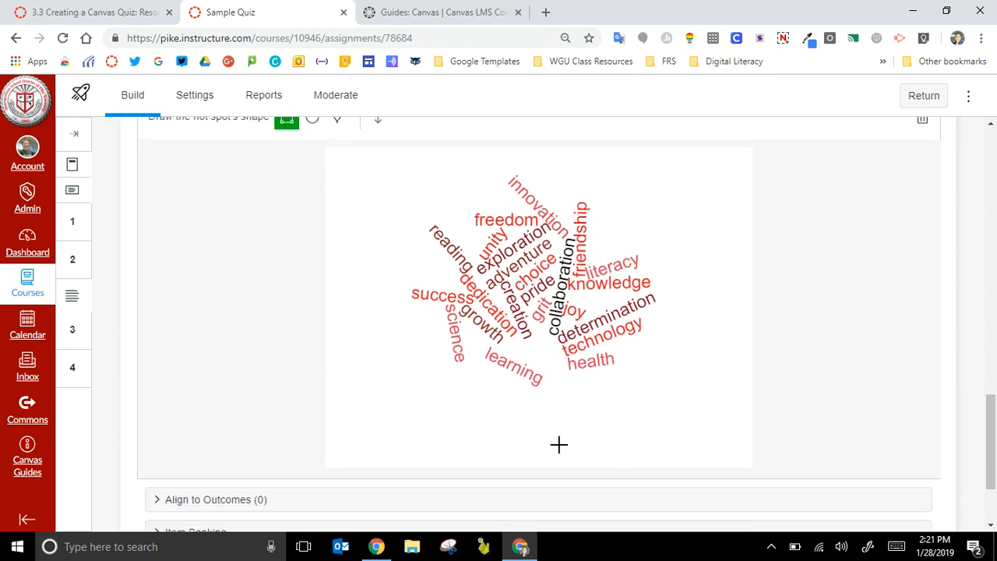
{"action": "left_click", "coordinate": [481, 344]}
{"action": "left_click_drag", "start_coordinate": [481, 344], "coordinate": [551, 393]}
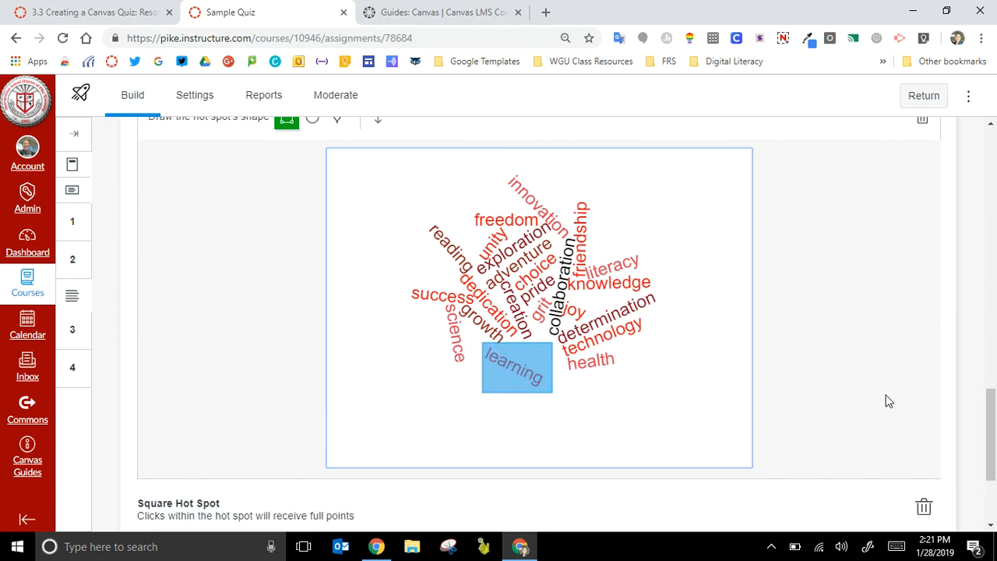
{"action": "left_click_drag", "start_coordinate": [993, 422], "coordinate": [992, 484]}
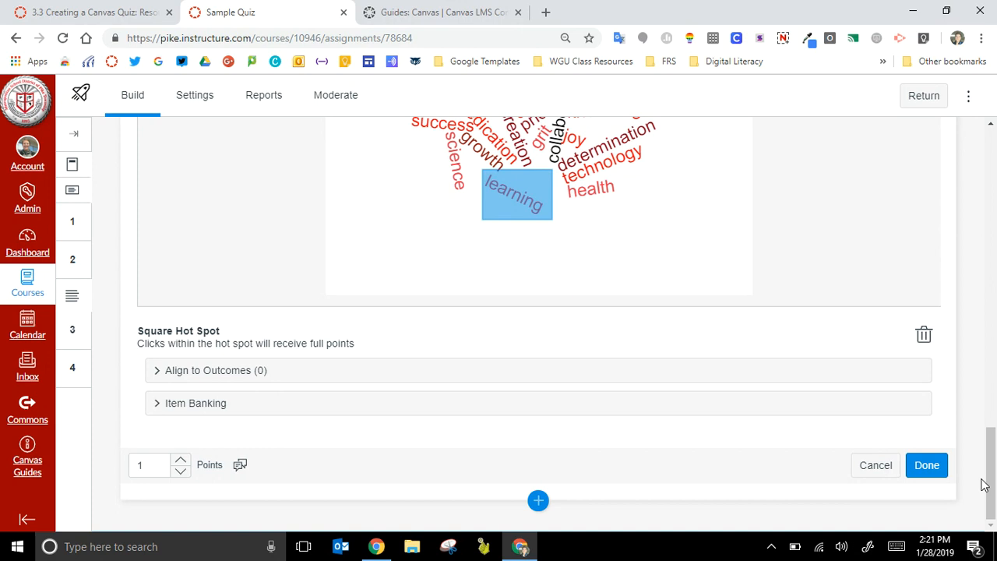
{"action": "left_click", "coordinate": [927, 477]}
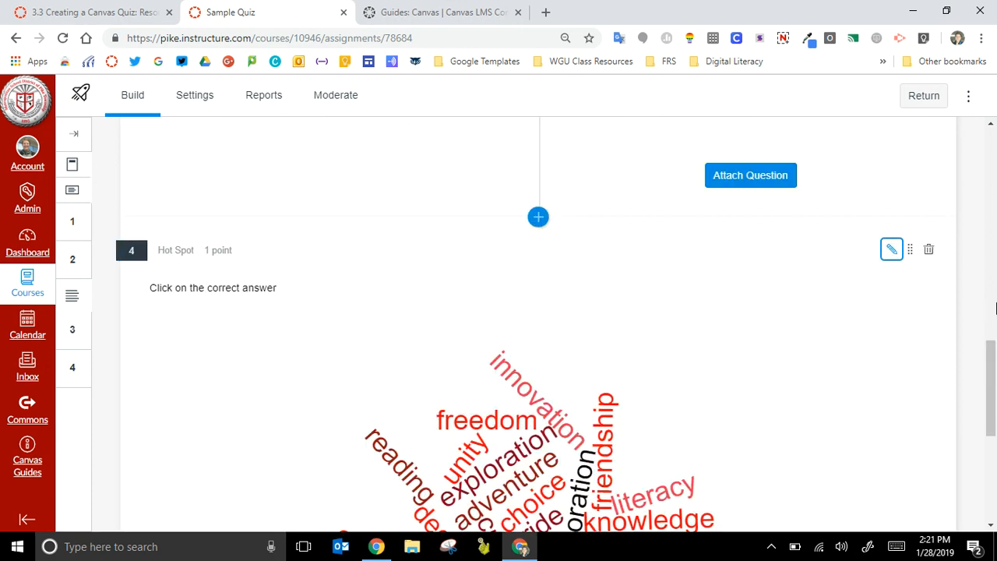
{"action": "left_click_drag", "start_coordinate": [993, 381], "coordinate": [992, 422]}
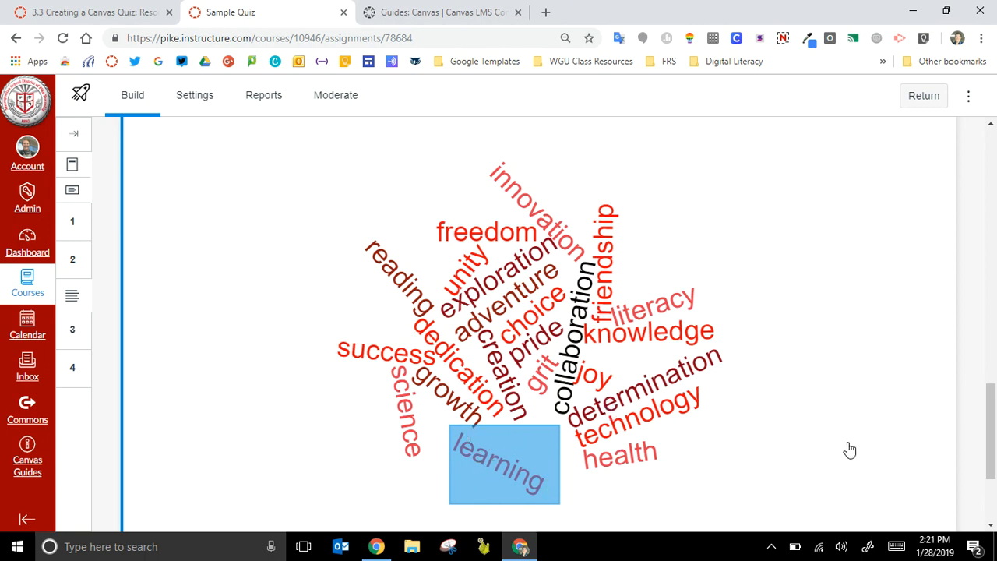
{"action": "left_click_drag", "start_coordinate": [991, 446], "coordinate": [994, 180]}
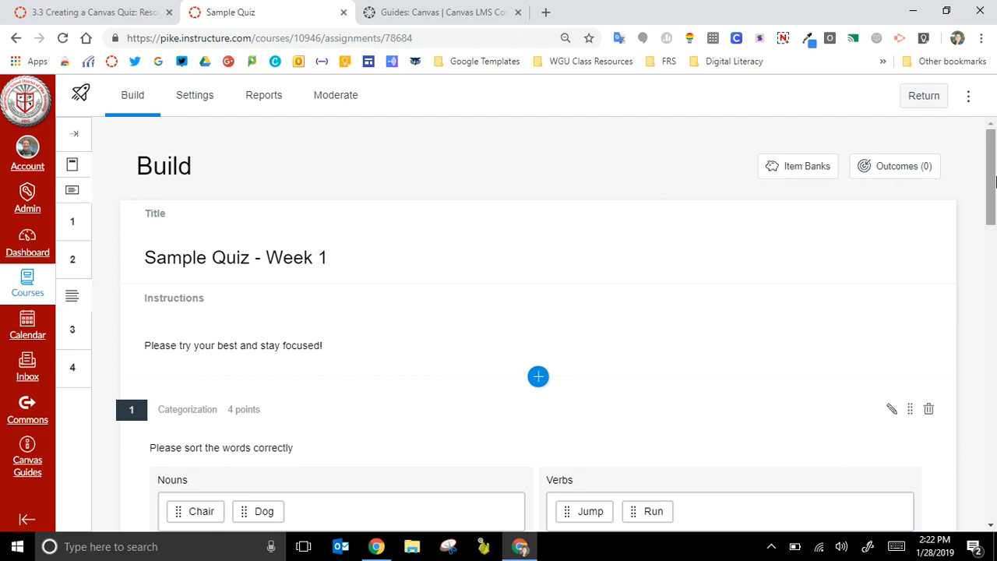
{"action": "left_click", "coordinate": [782, 39]}
{"action": "left_click", "coordinate": [760, 130]}
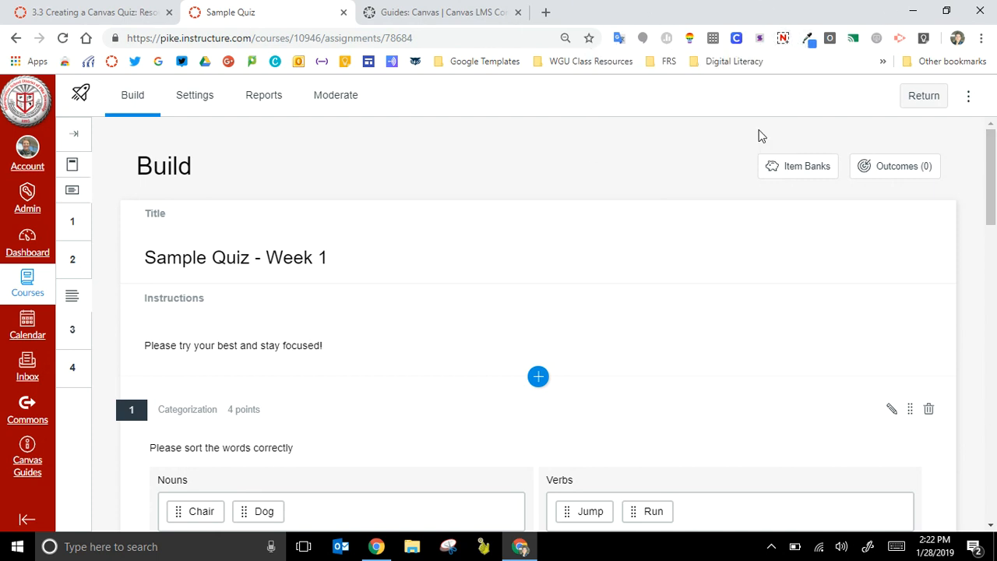